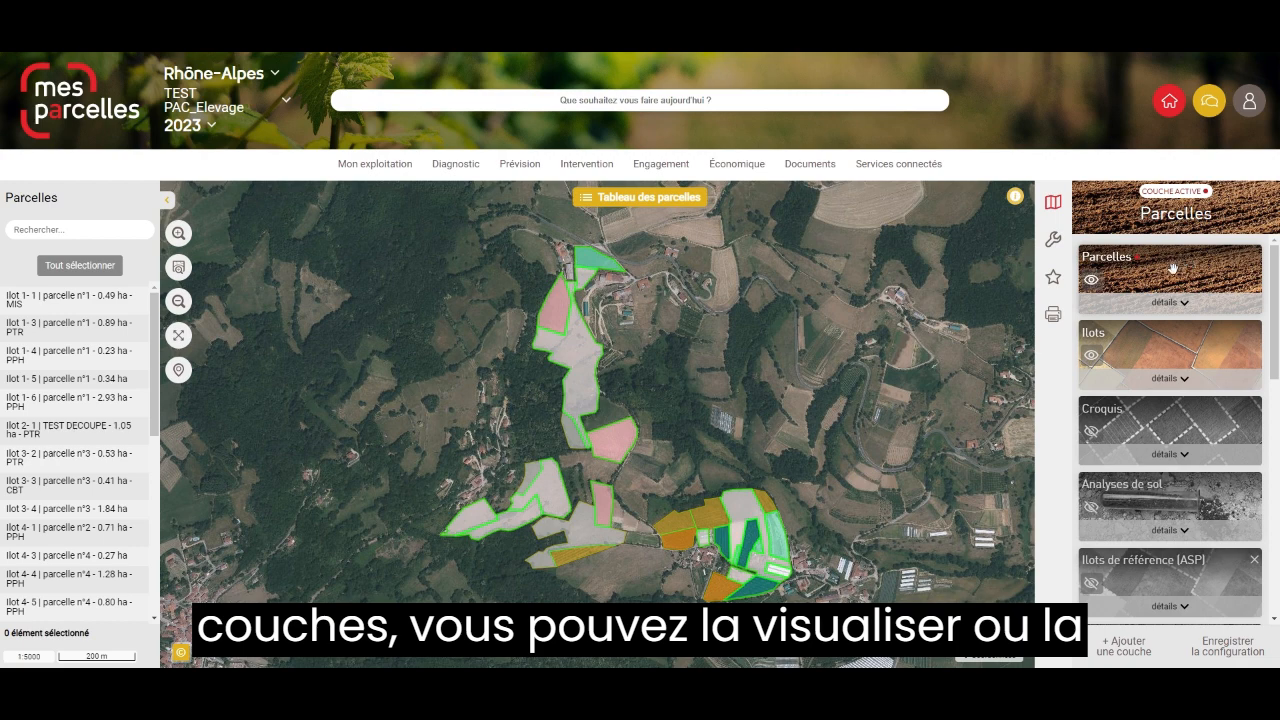
Step: Hide and show the Parcelles layer, and try its transparency setting
left_click(1091, 282)
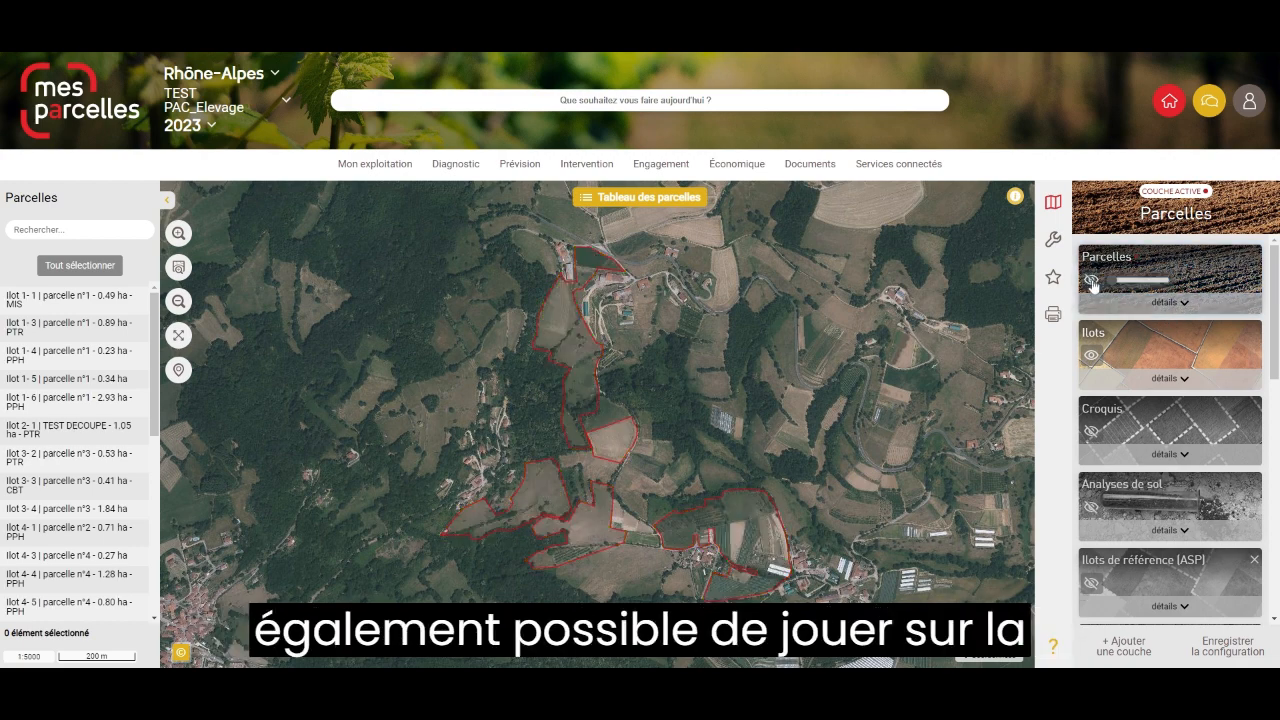
left_click(1092, 284)
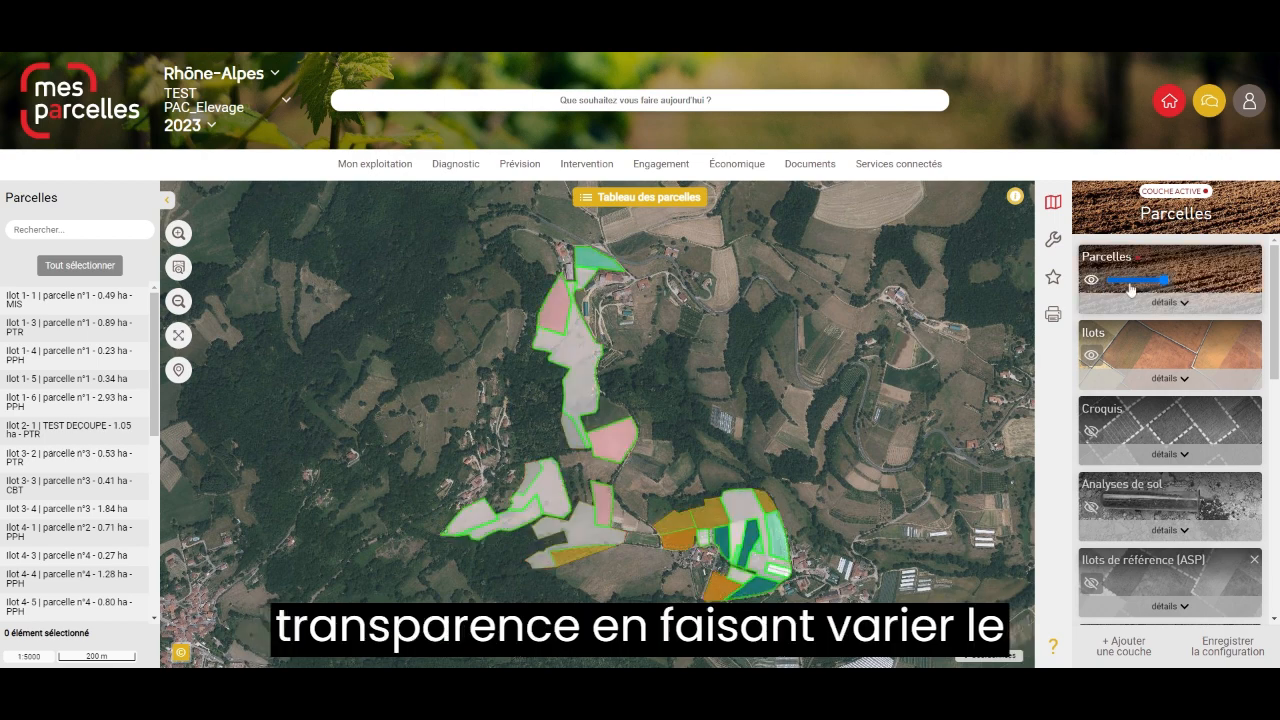
mouse_move(1165, 282)
left_mouse_down()
mouse_move(1133, 288)
mouse_move(1166, 286)
left_mouse_up()
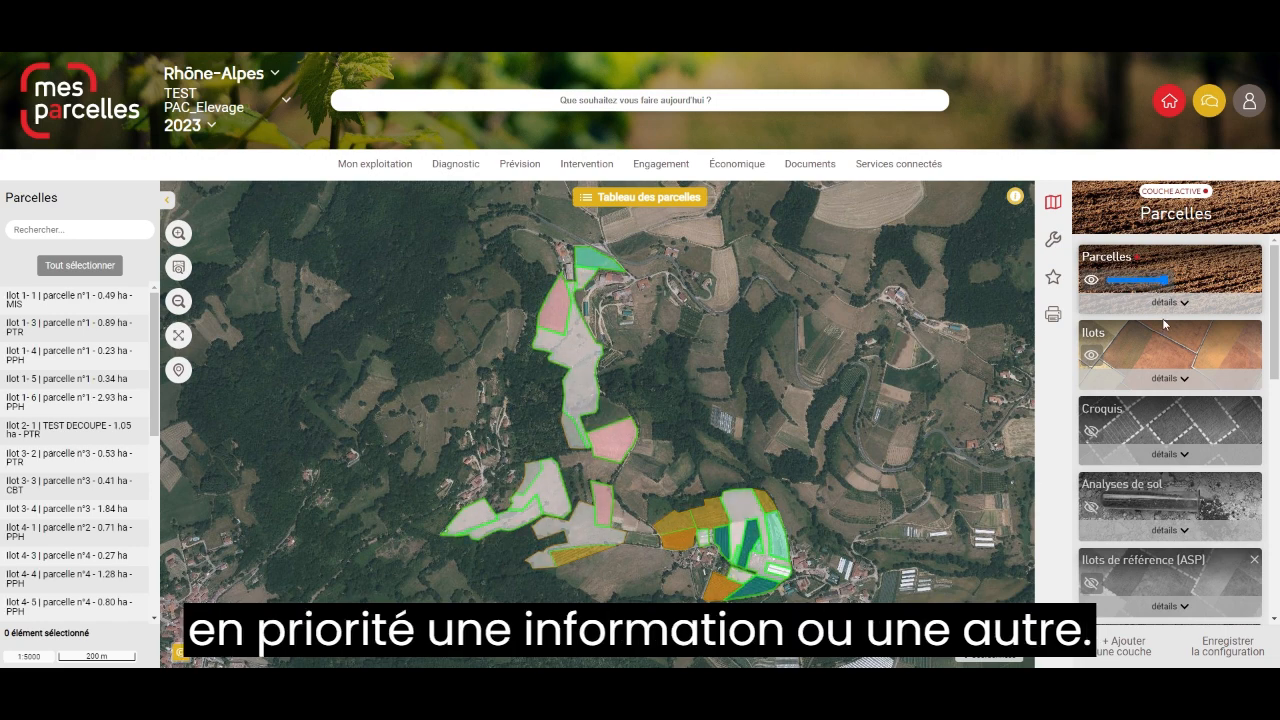
mouse_move(1166, 338)
left_mouse_down()
mouse_move(1166, 251)
mouse_move(1179, 342)
left_mouse_up()
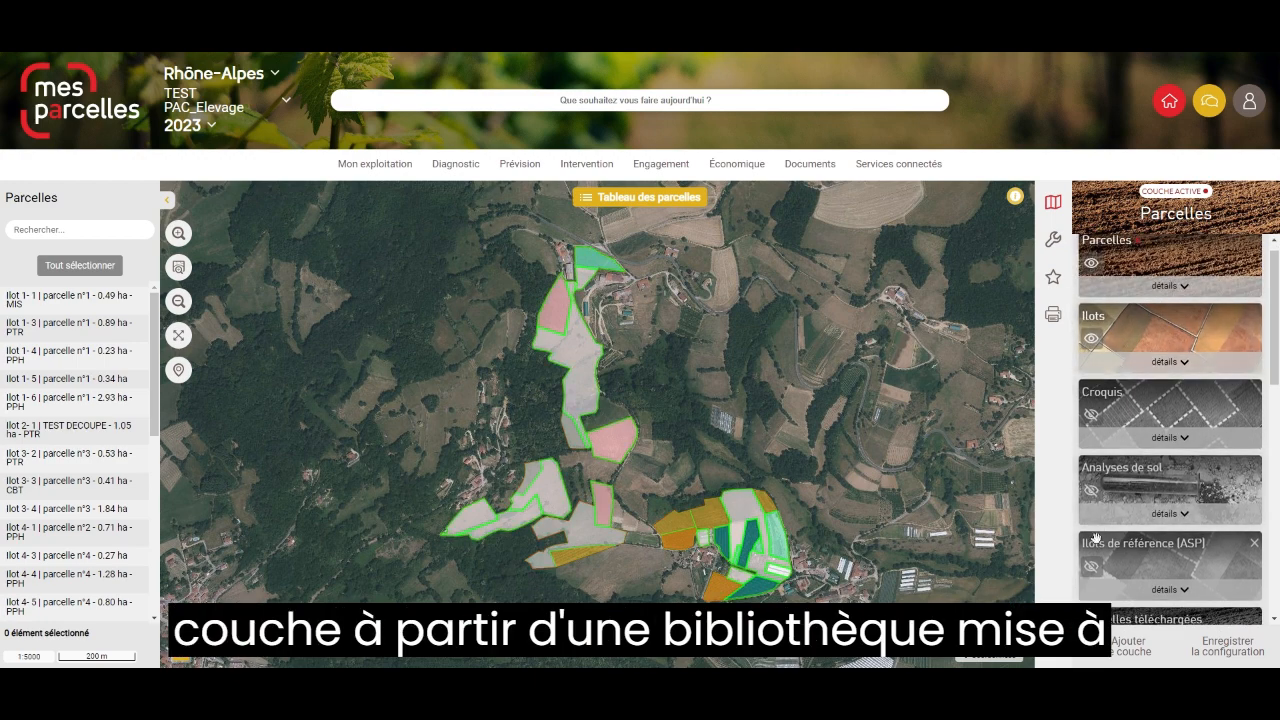
Step: Add the Zone vulnérable layer from the Directive nitrates data to the map
left_click(1127, 648)
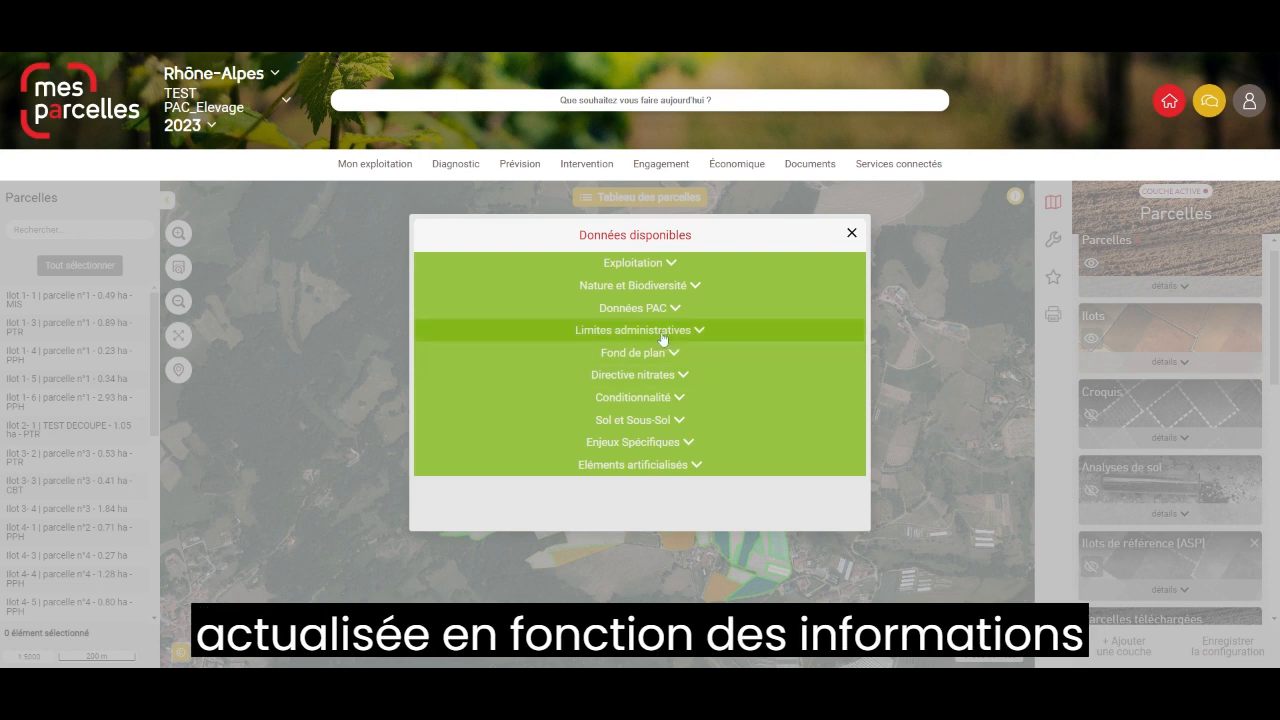
left_click(663, 375)
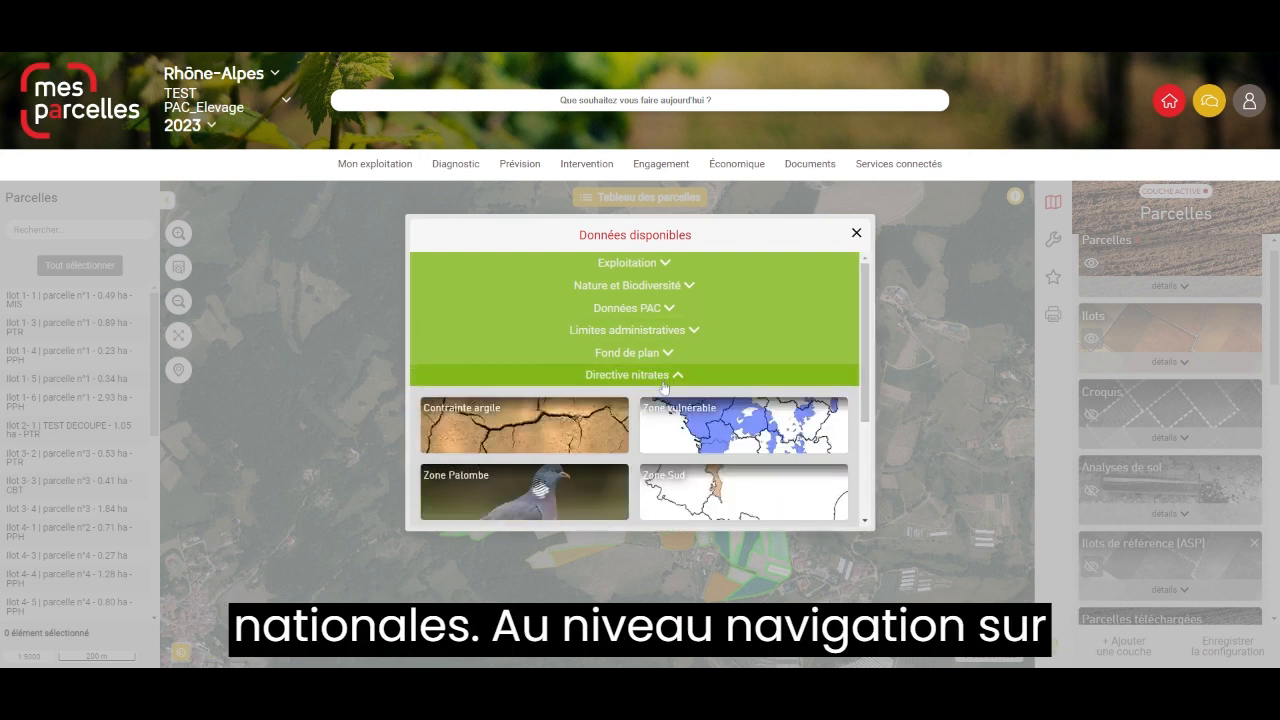
left_click(732, 437)
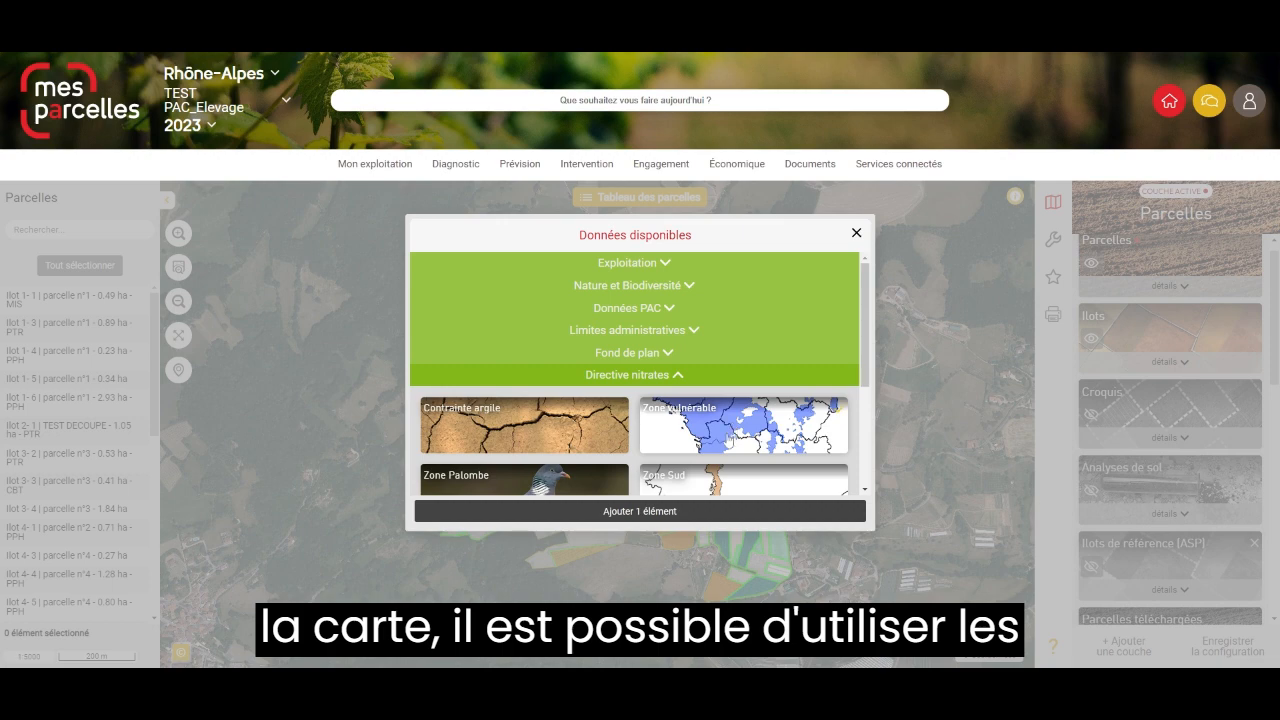
left_click(707, 510)
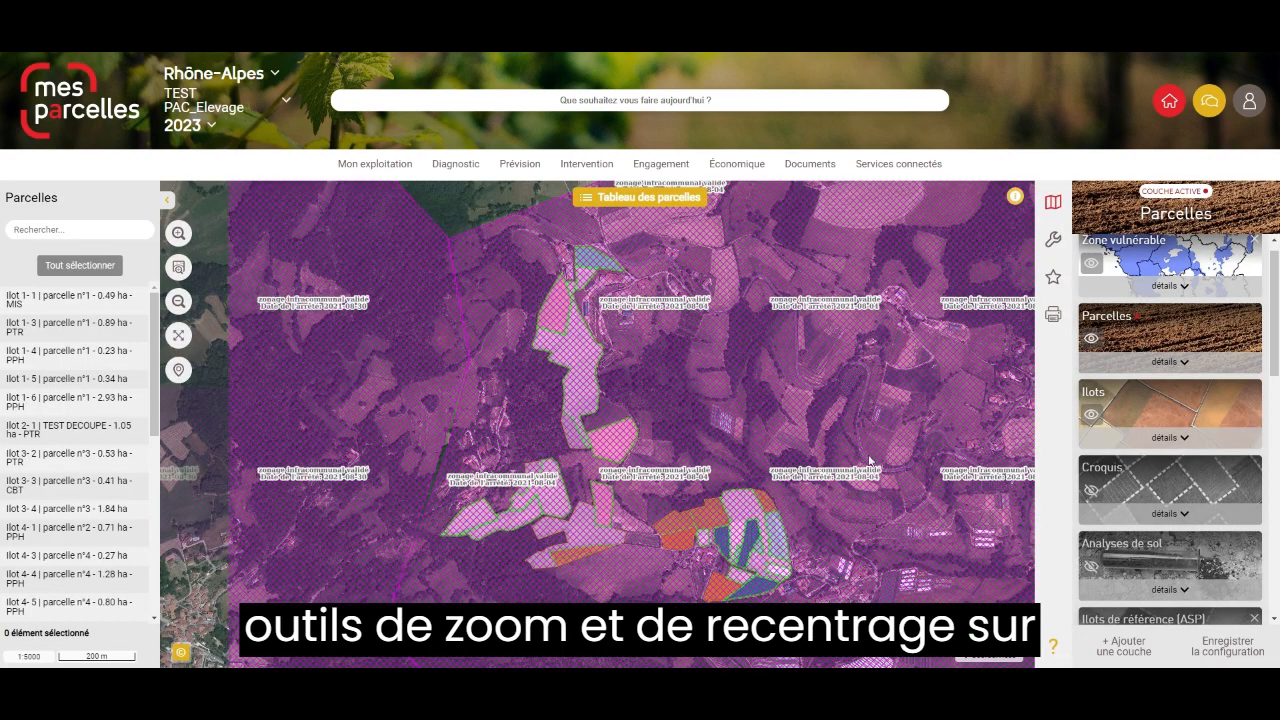
Step: Remove the Zone vulnérable layer from the map
scroll(1152, 307, "up", 1)
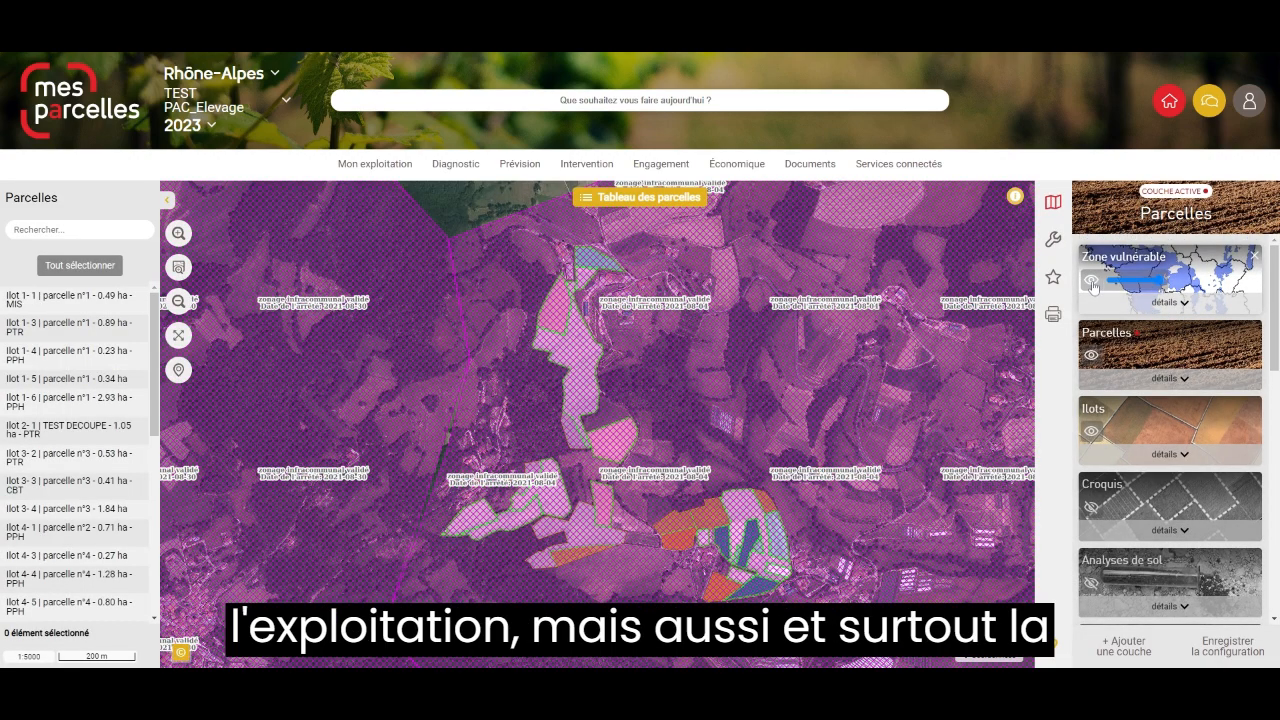
left_click(1253, 257)
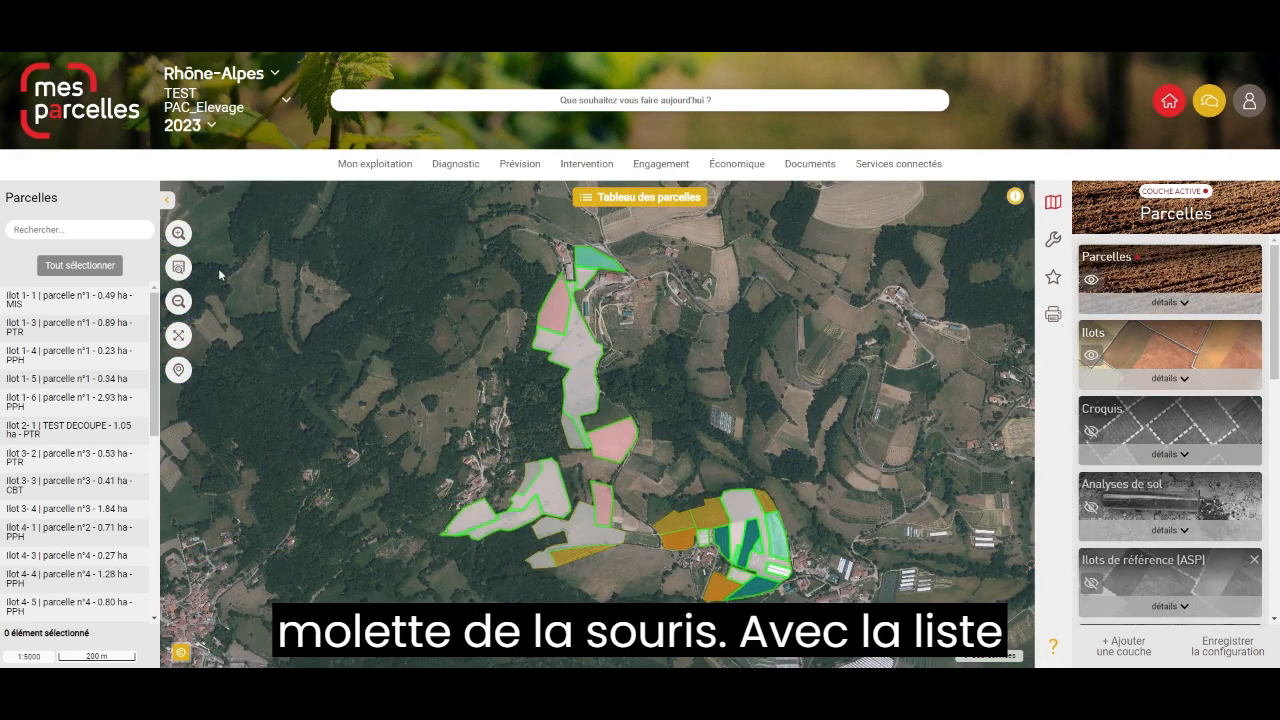
Step: Search the parcel list for "decoup" and select the TEST DECOUPE parcel
left_click(178, 237)
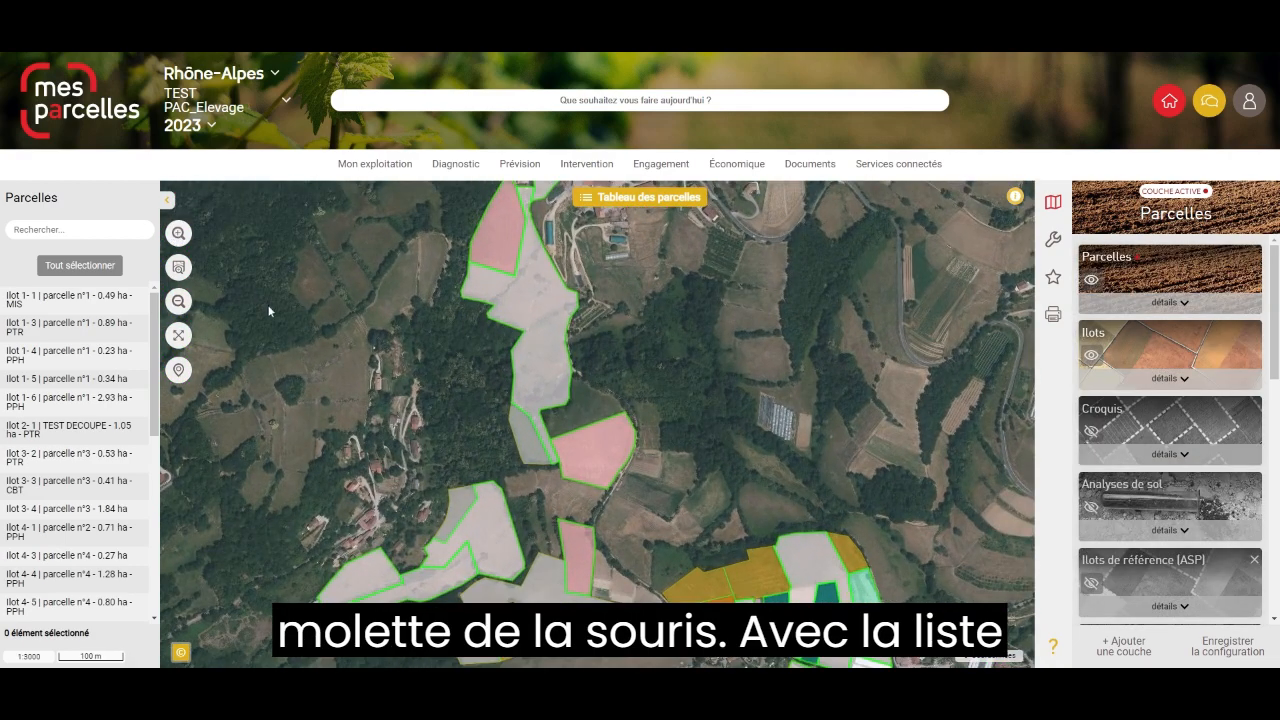
scroll(378, 352, "down", 3)
left_click(183, 277)
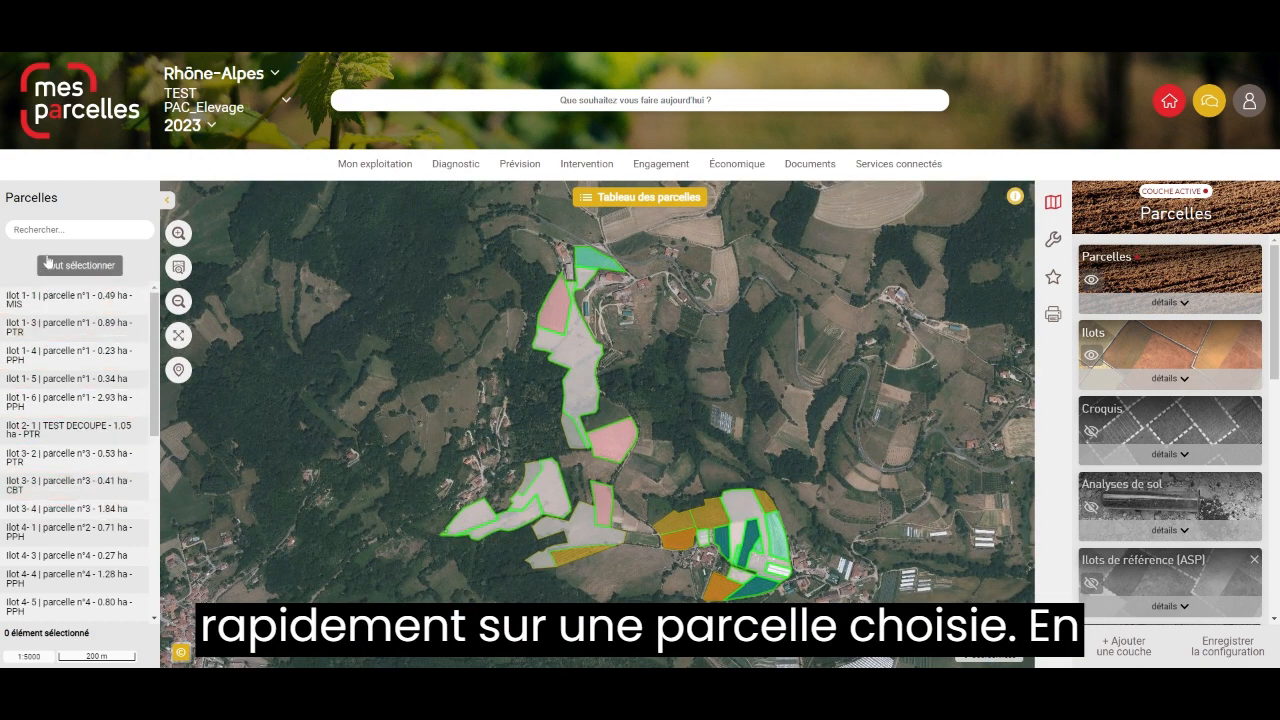
type("d")
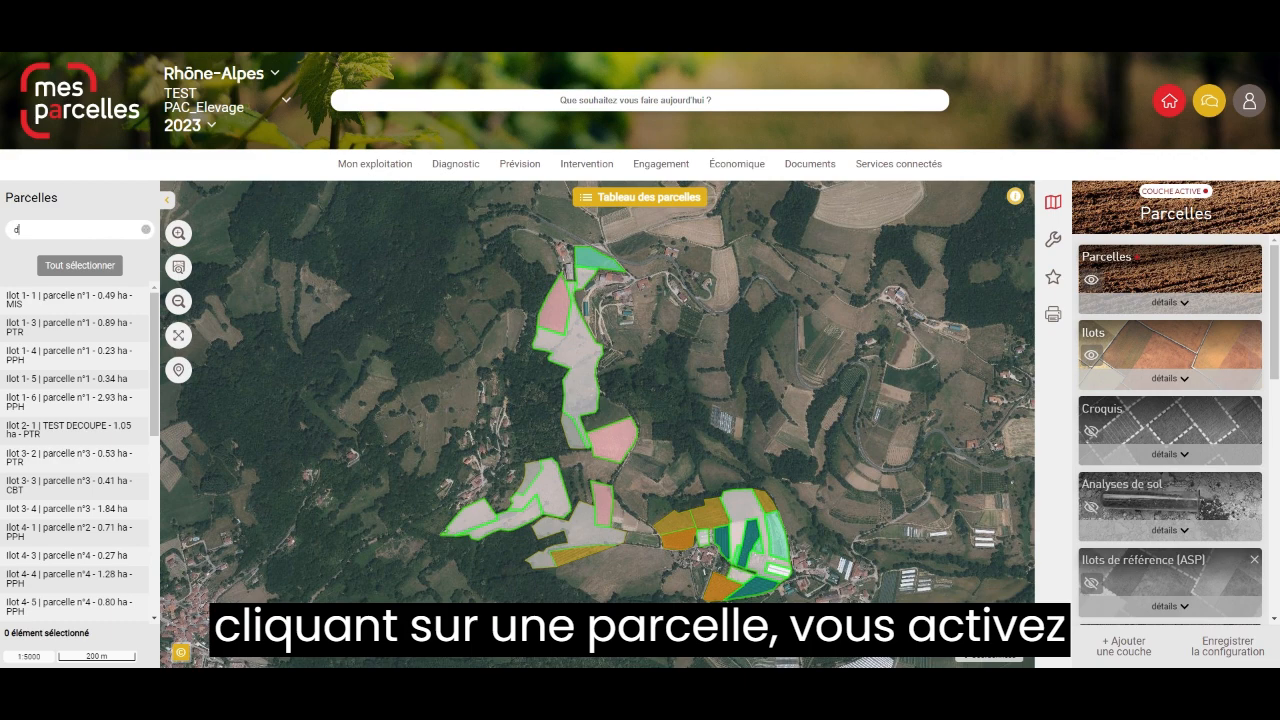
type("ecoup")
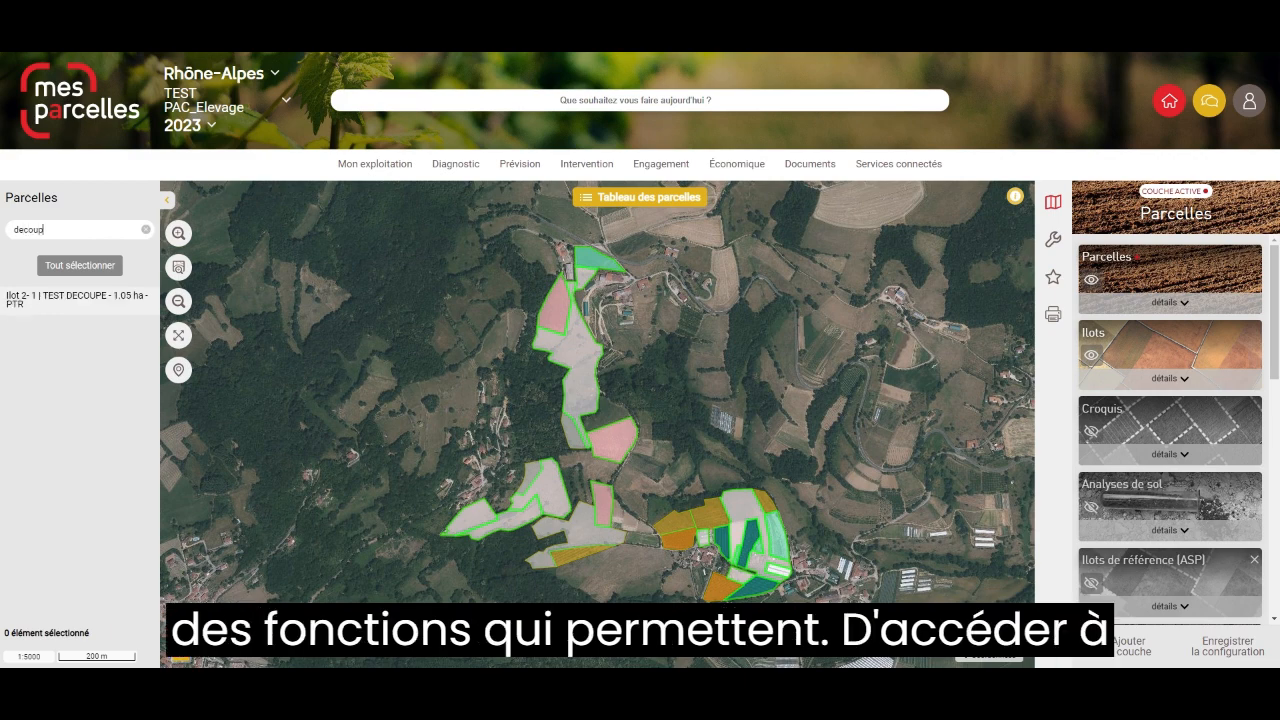
left_click(75, 299)
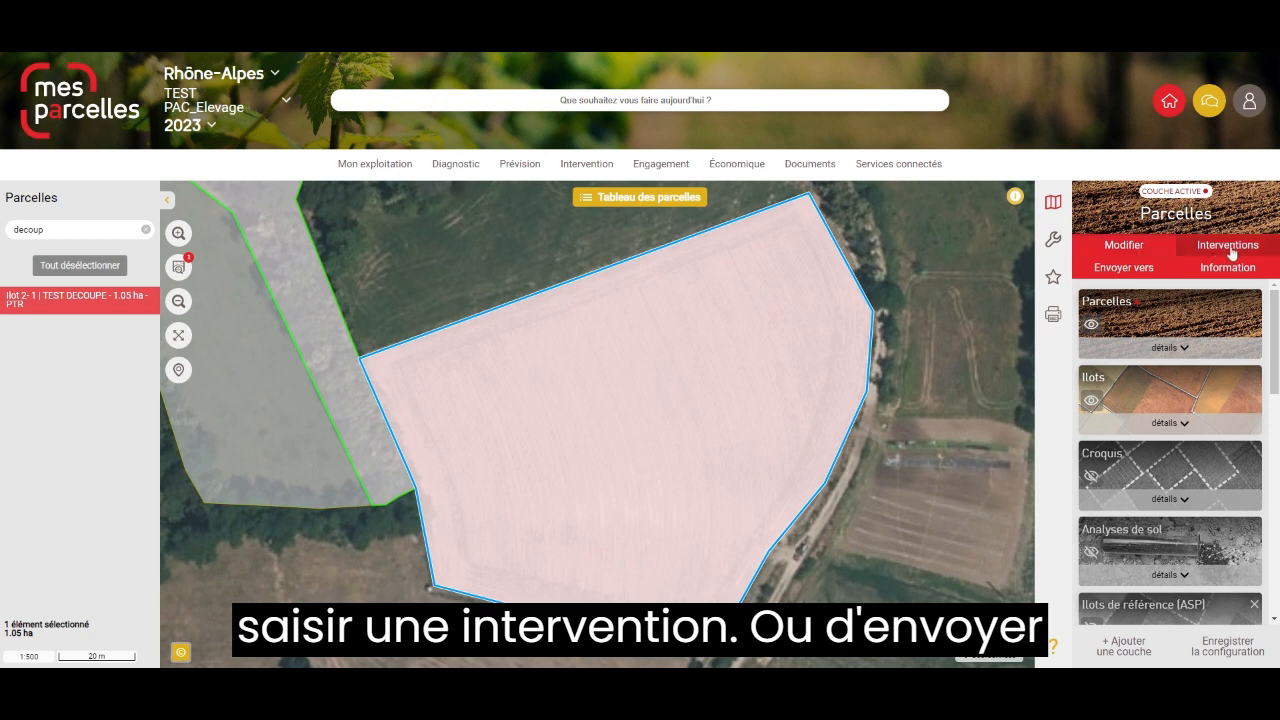
Step: Review the destination layers offered for sending the selected parcel to another layer, and cancel without sending it
left_click(1126, 268)
left_click(1135, 295)
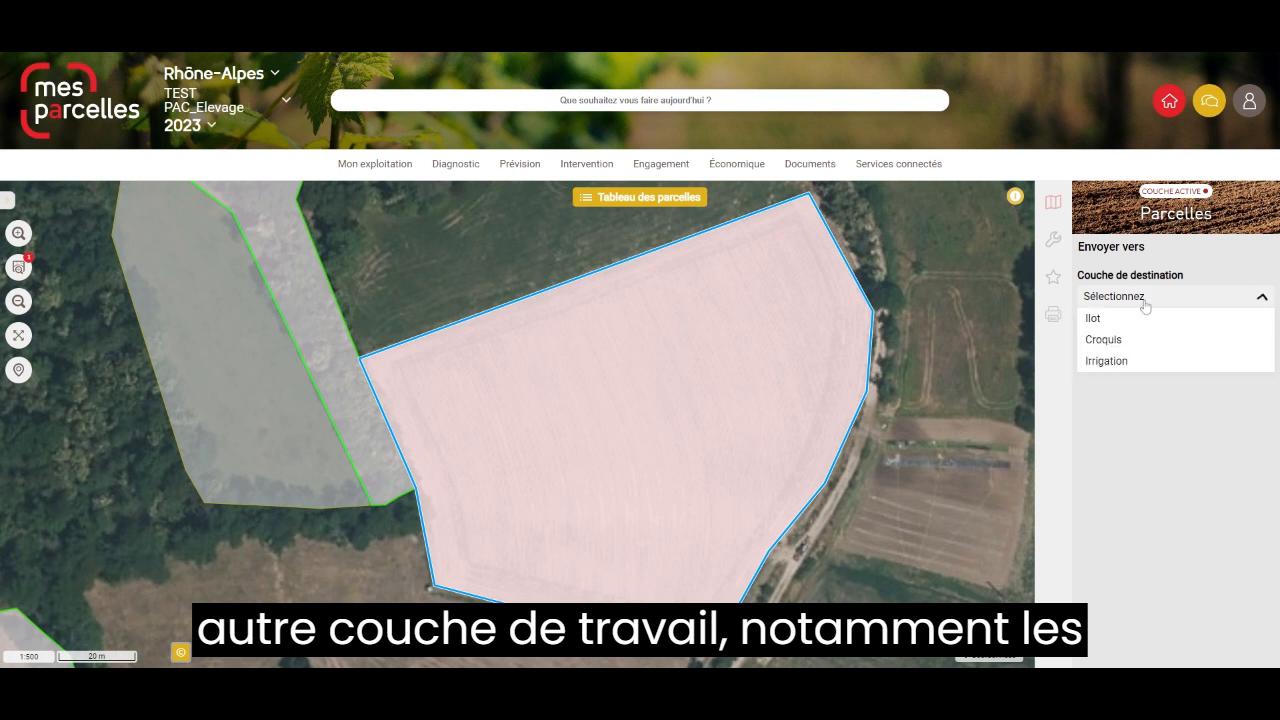
left_click(1142, 392)
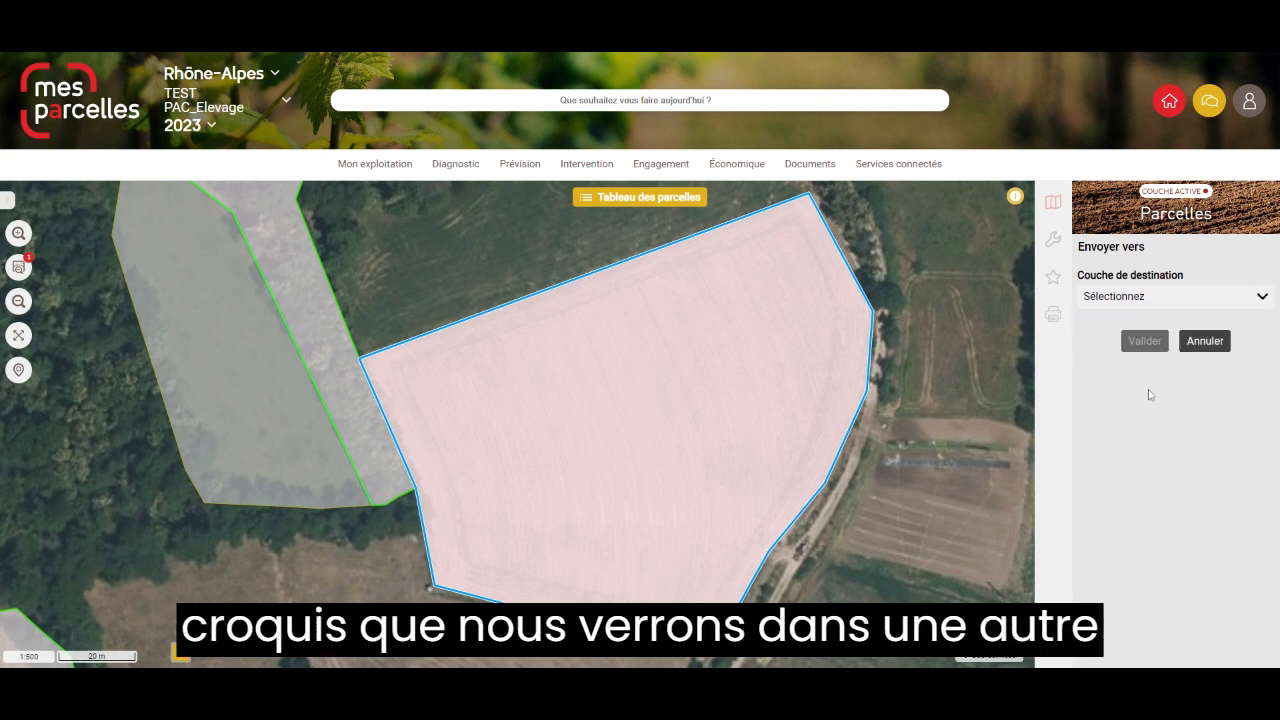
left_click(1127, 301)
left_click(1183, 417)
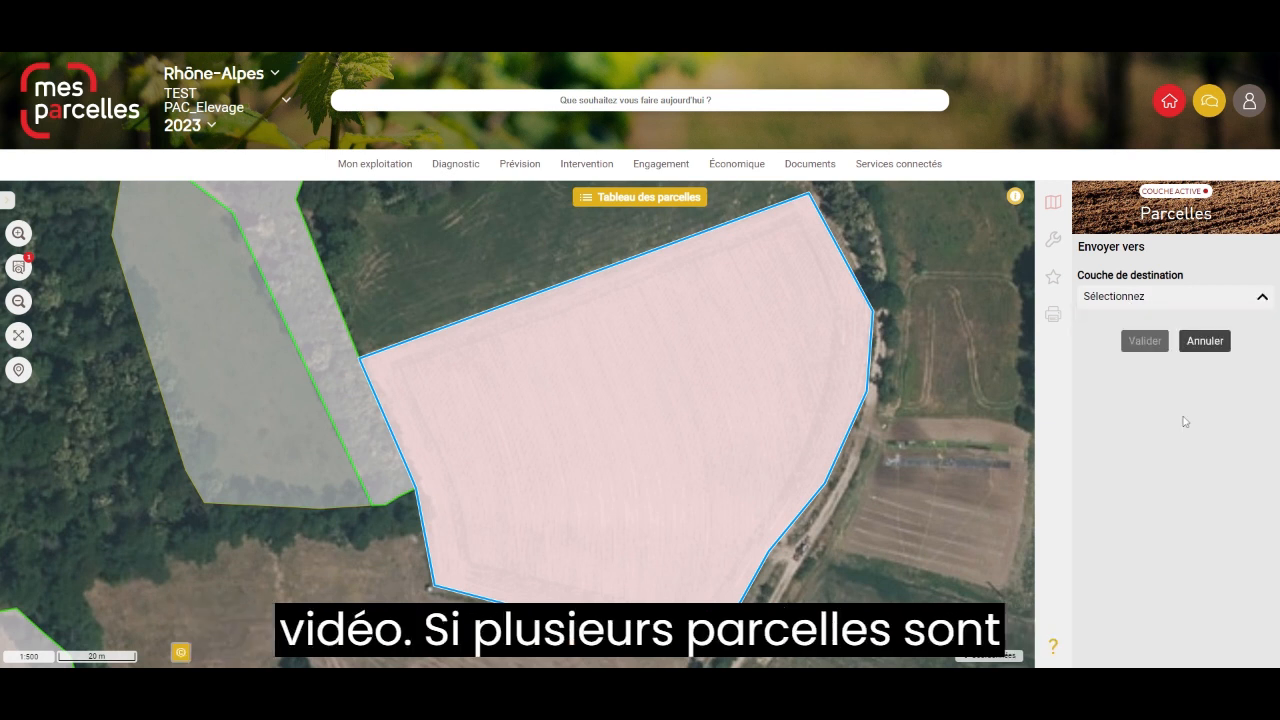
left_click(1205, 341)
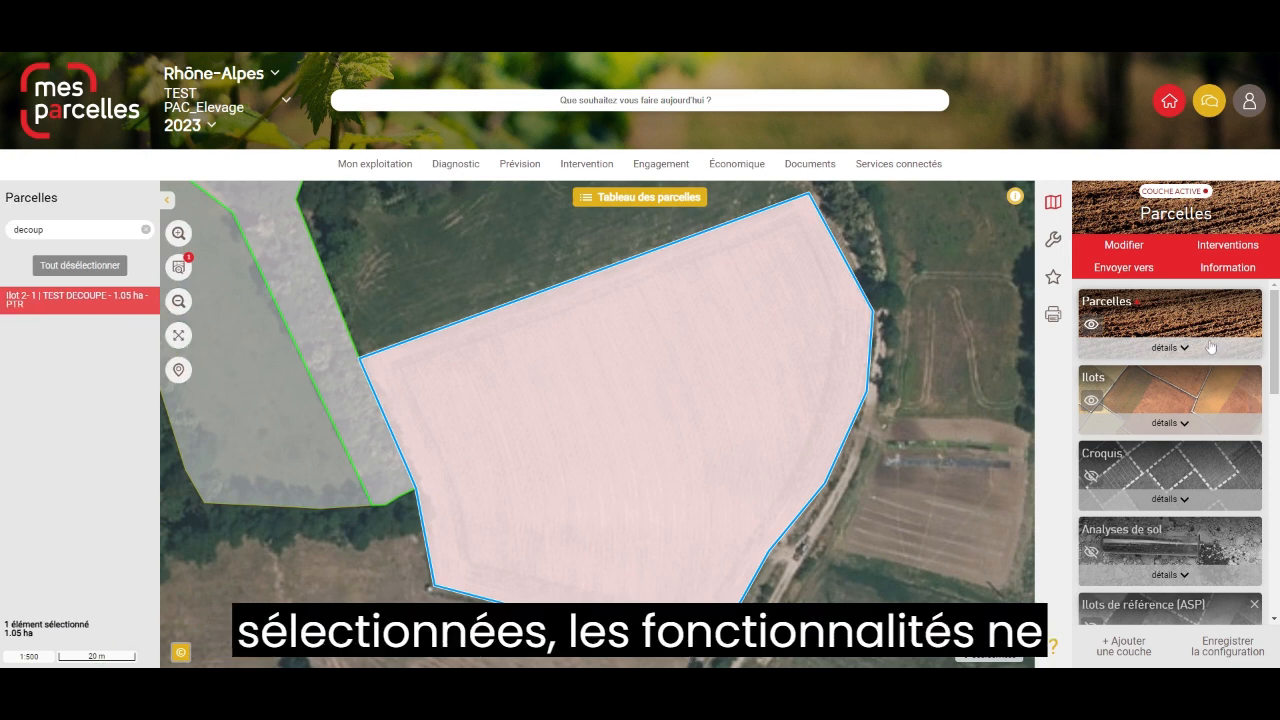
Step: Deselect the TEST DECOUPE parcel and select the adjoining parcels southwest of it on the map
mouse_move(716, 376)
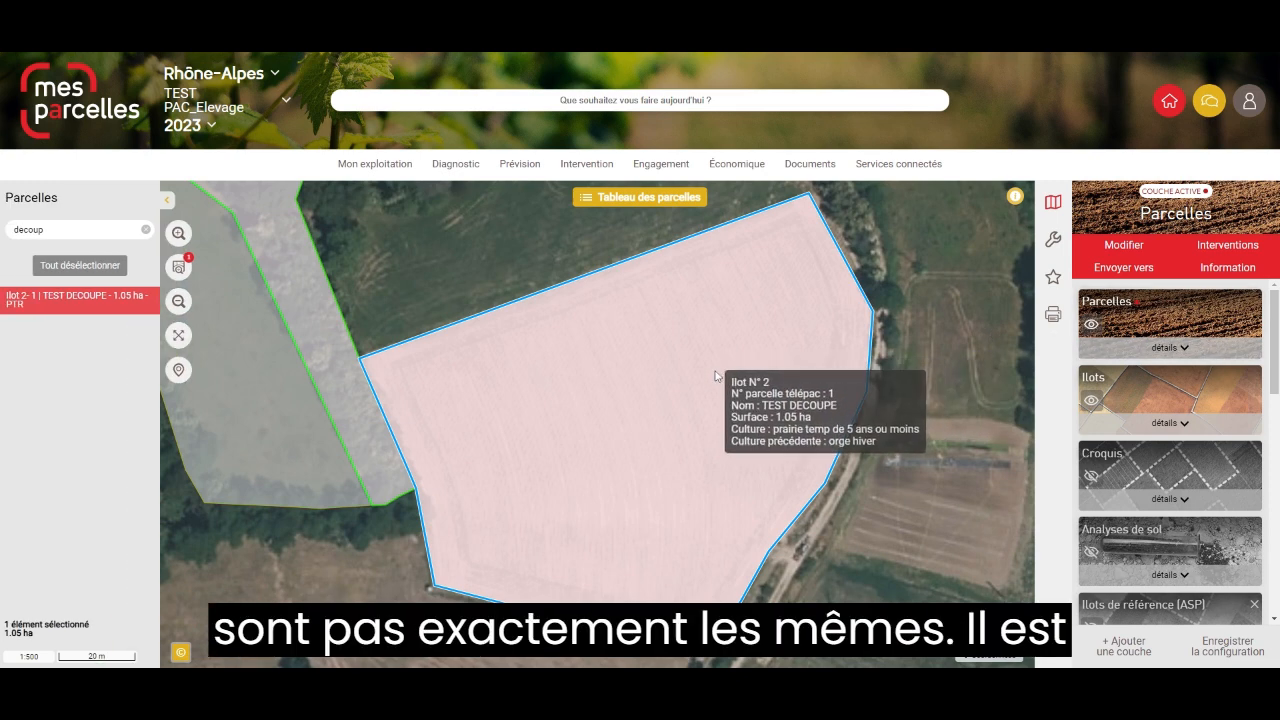
left_click_drag(740, 398, 731, 362)
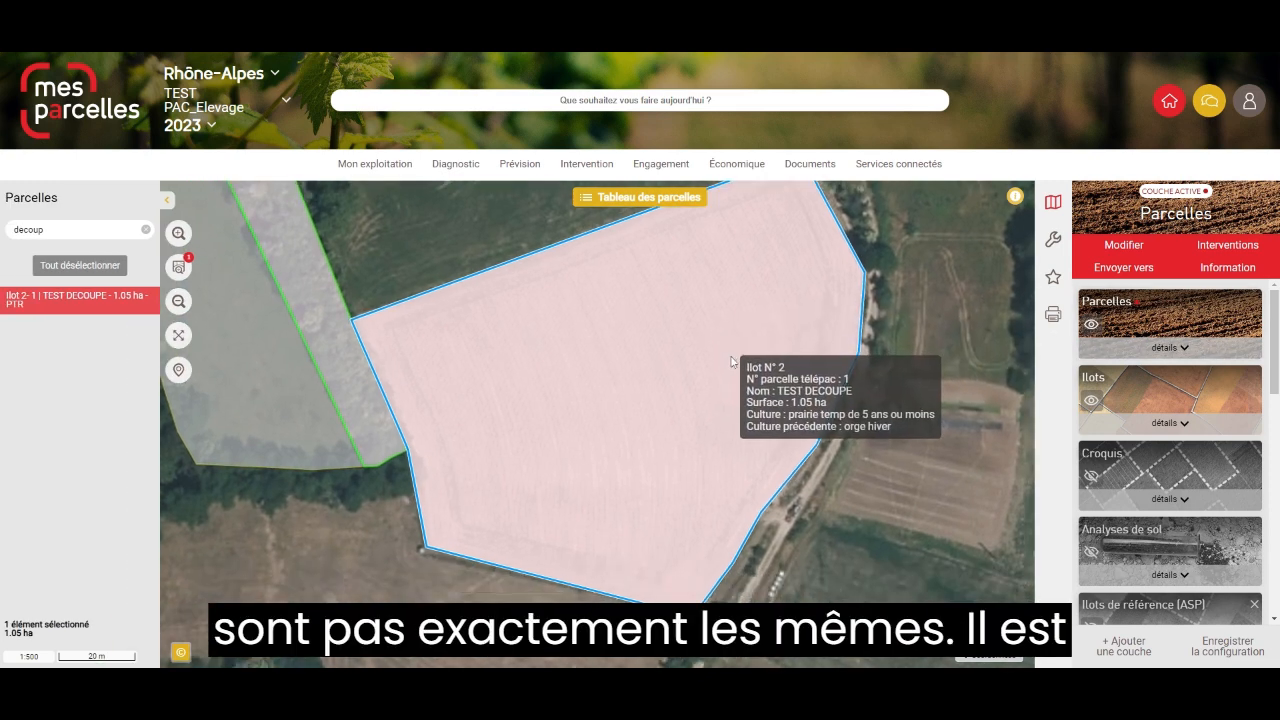
scroll(731, 362, "down", 1)
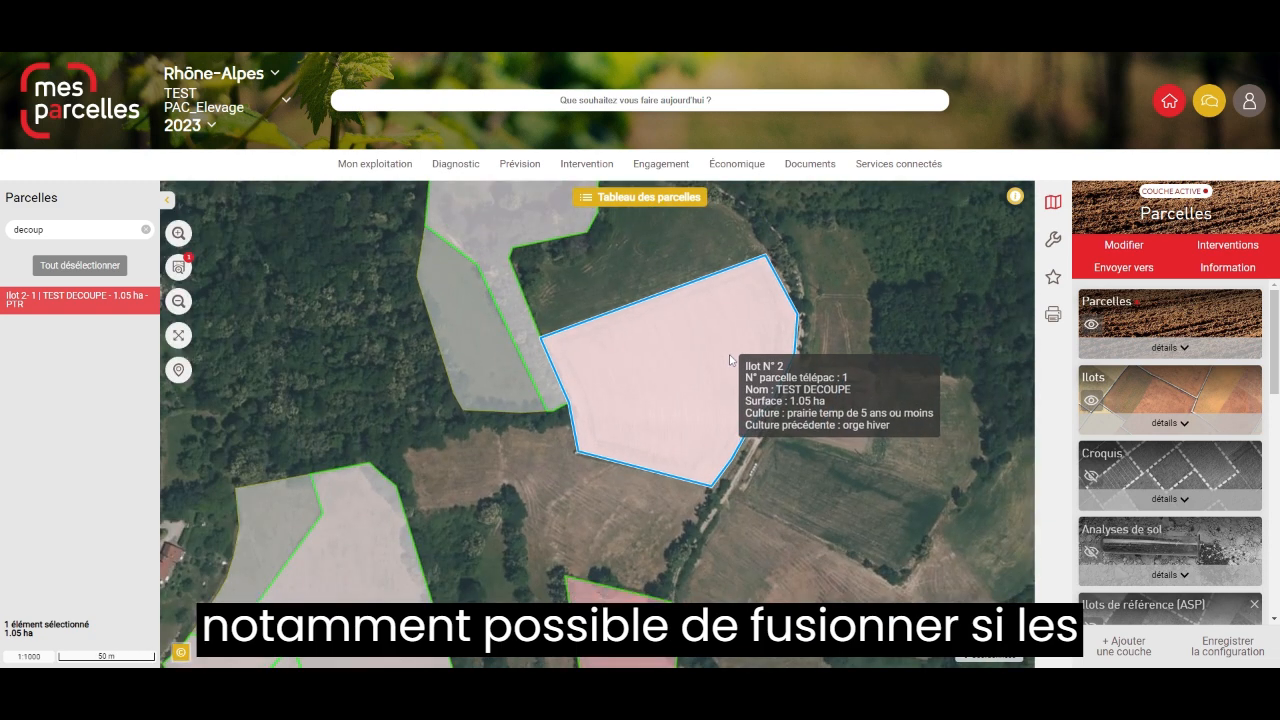
left_click(705, 364)
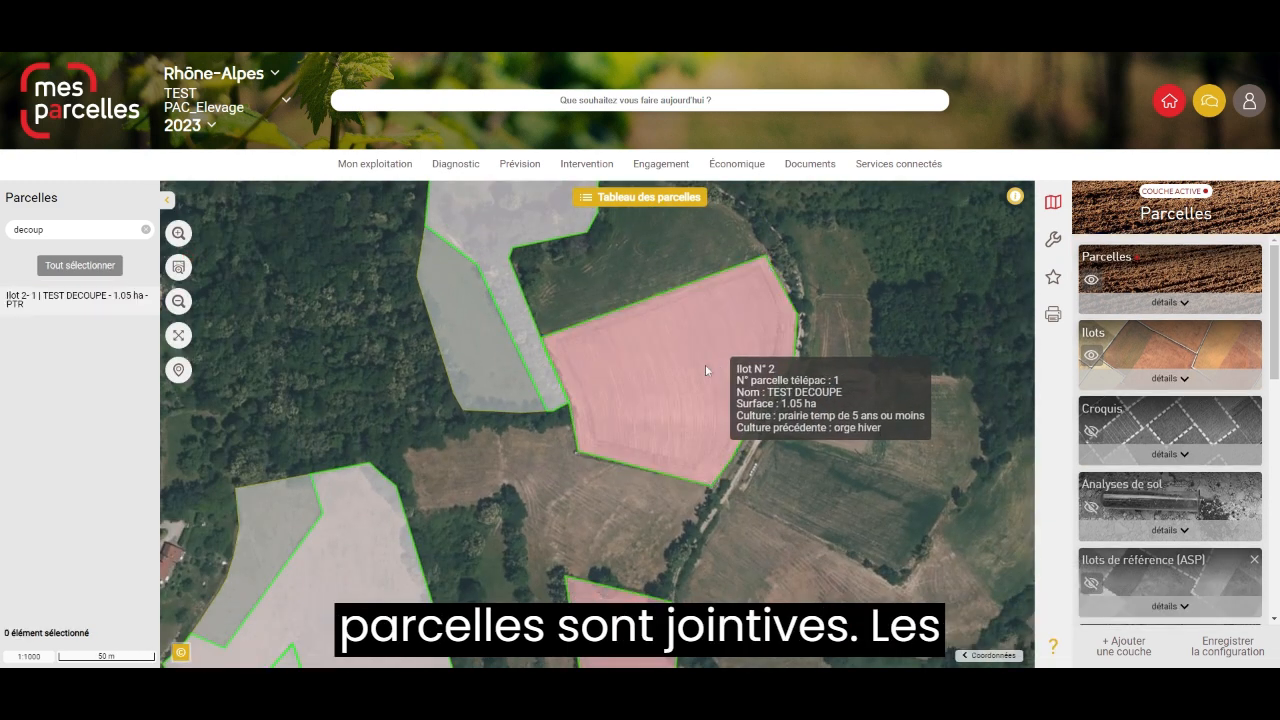
left_click(312, 540)
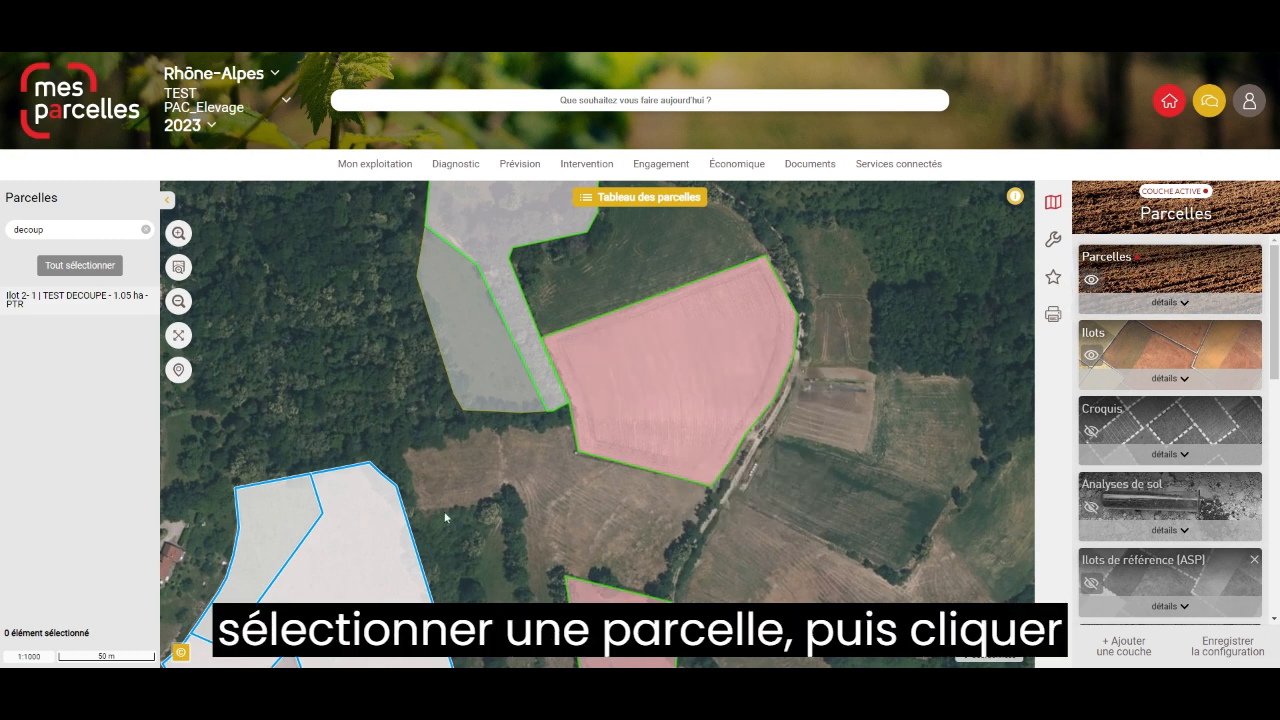
Step: Draw a Découpe ligne cut across the southern part of the TEST DECOUPE parcel, starting and ending outside it, separating about 0.23 ha
left_click(655, 373)
left_click(1116, 254)
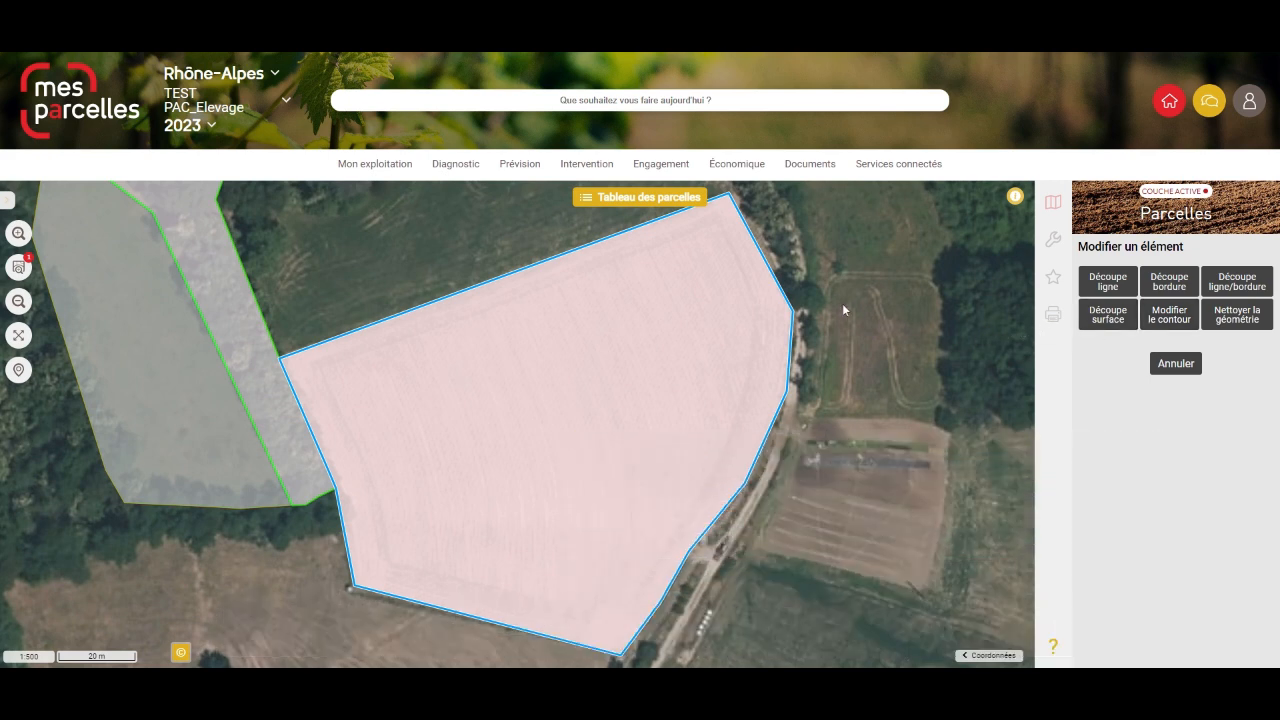
left_click_drag(842, 303, 806, 317)
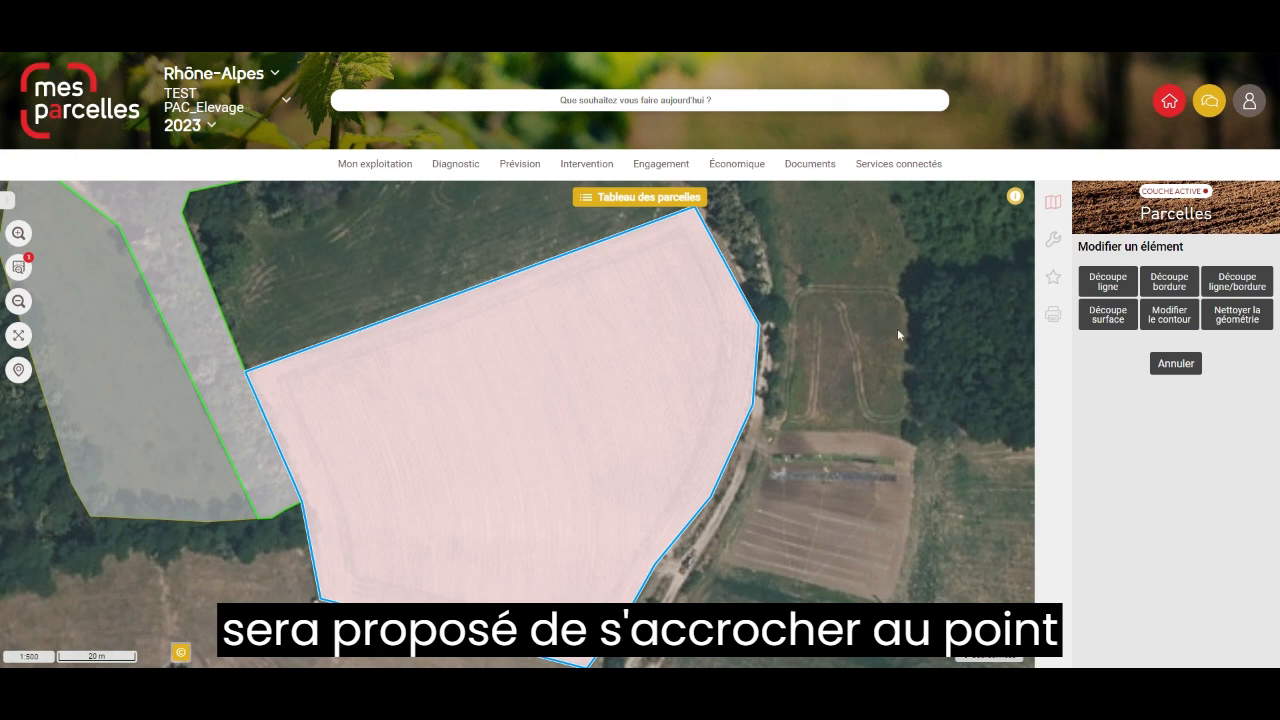
left_click(1107, 281)
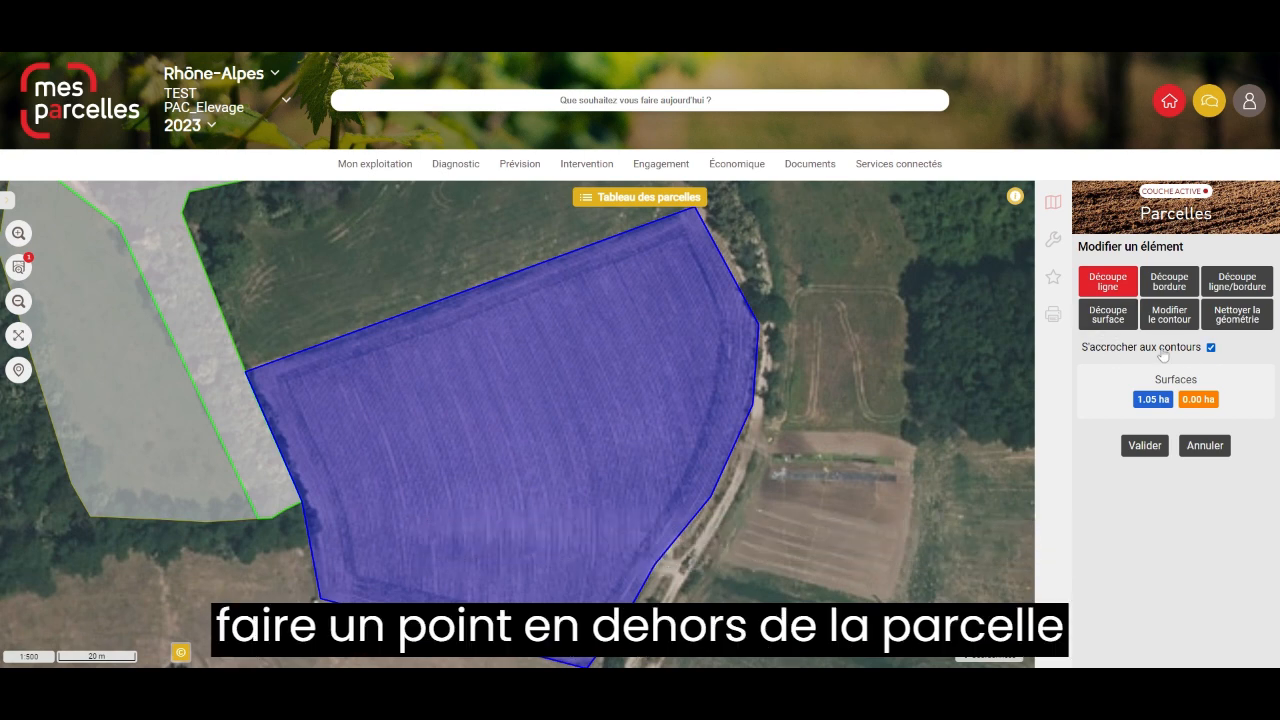
left_click(274, 598)
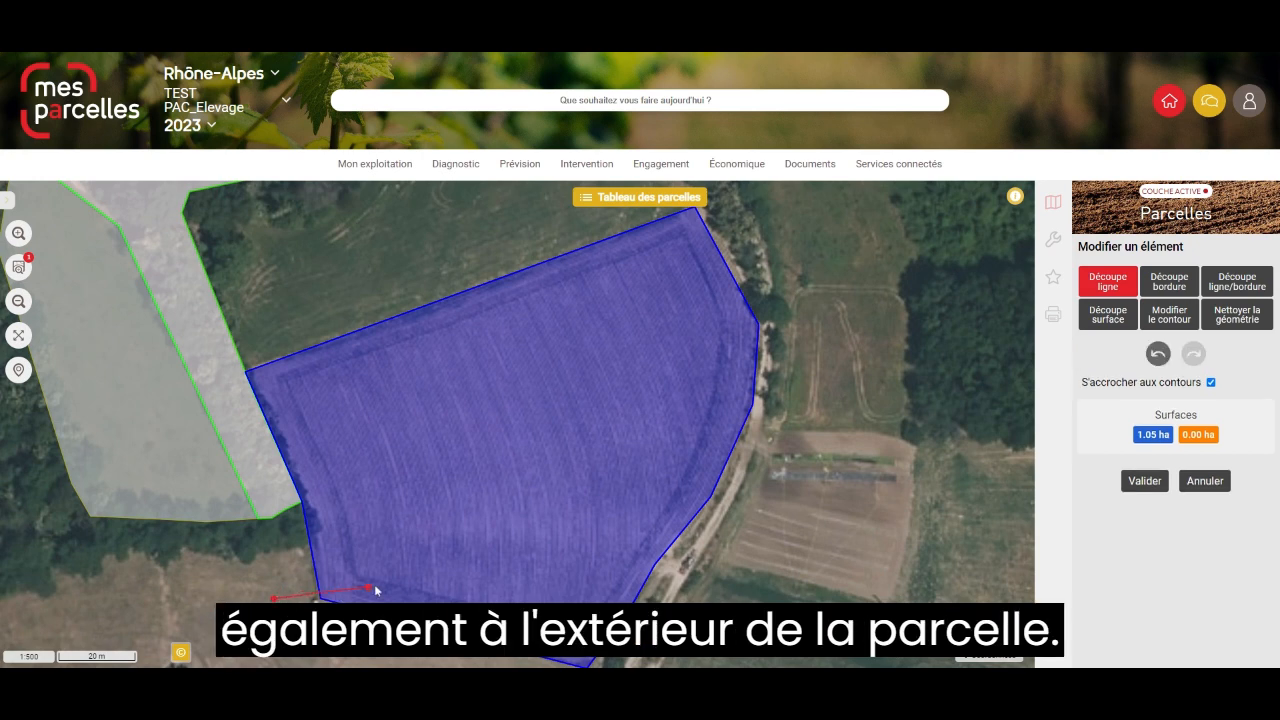
double_click(802, 455)
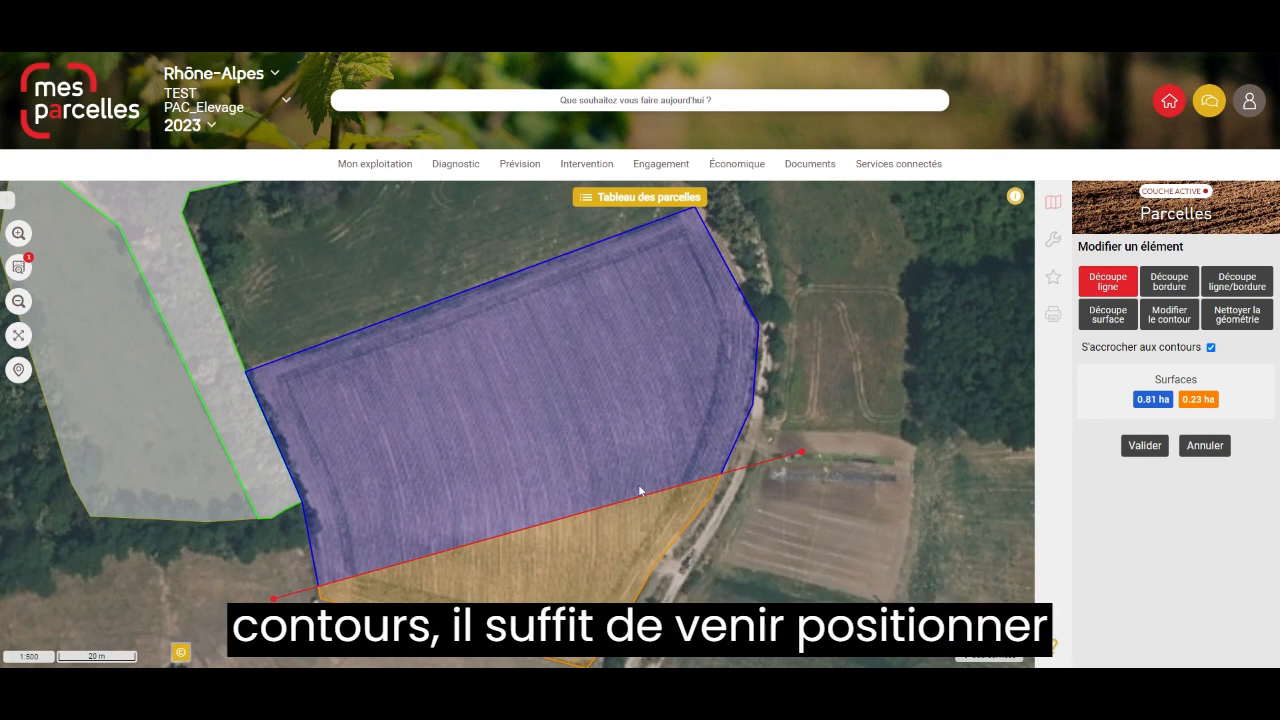
Step: Reshape the cut line by adding intermediate points along it and moving them off the straight path
left_click_drag(637, 497, 645, 506)
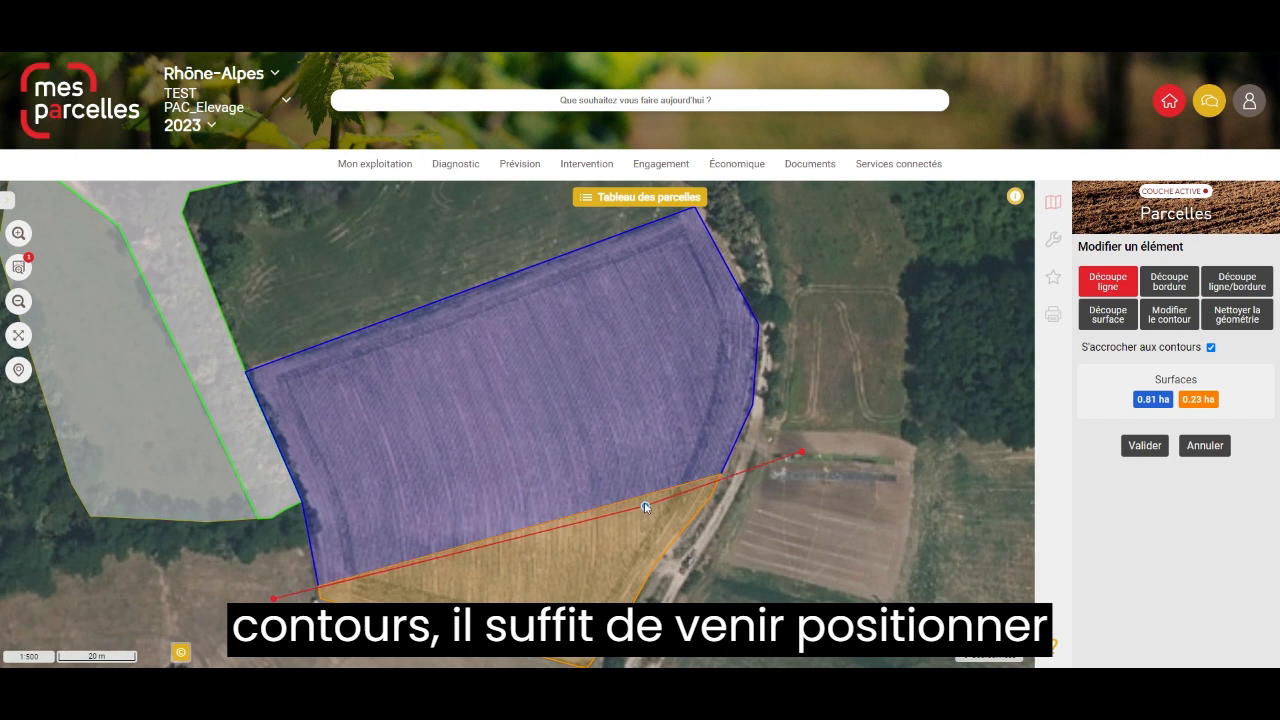
left_click_drag(464, 551, 408, 579)
left_click_drag(535, 530, 604, 514)
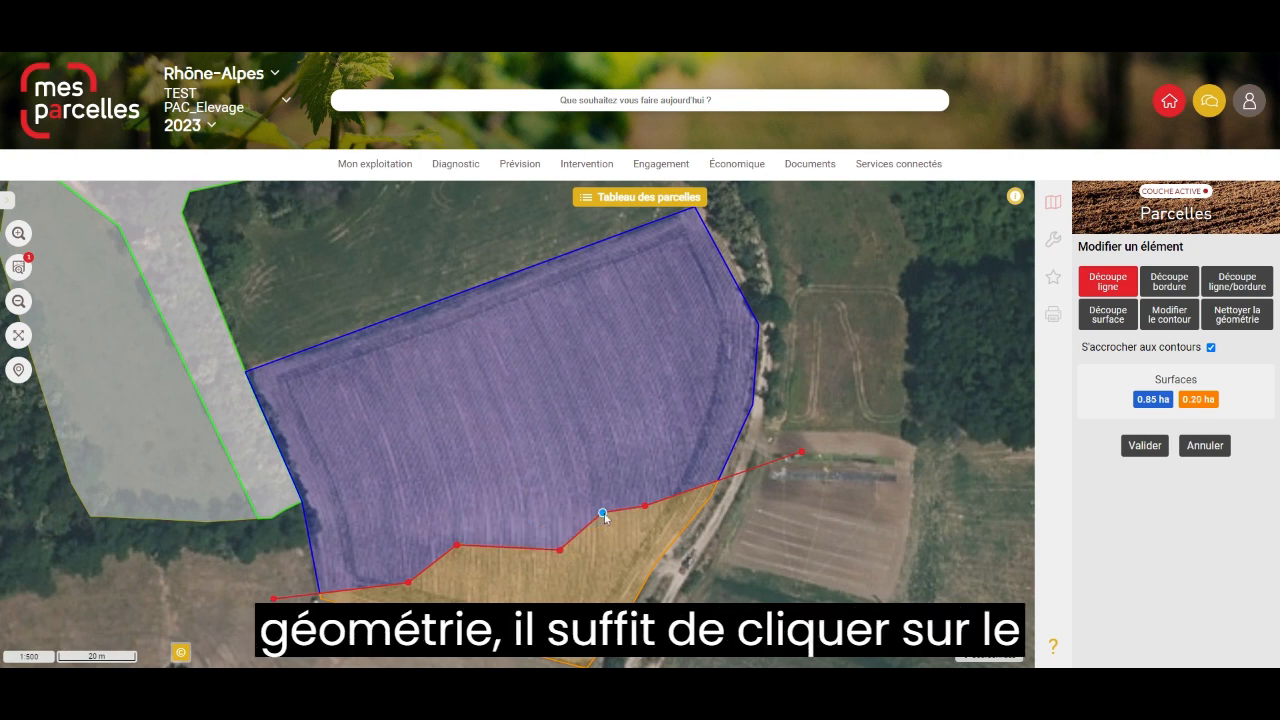
Step: Delete the extra intermediate points from the cut line, keeping a single one inside the parcel, and validate the split
left_click(560, 550)
left_click(408, 583)
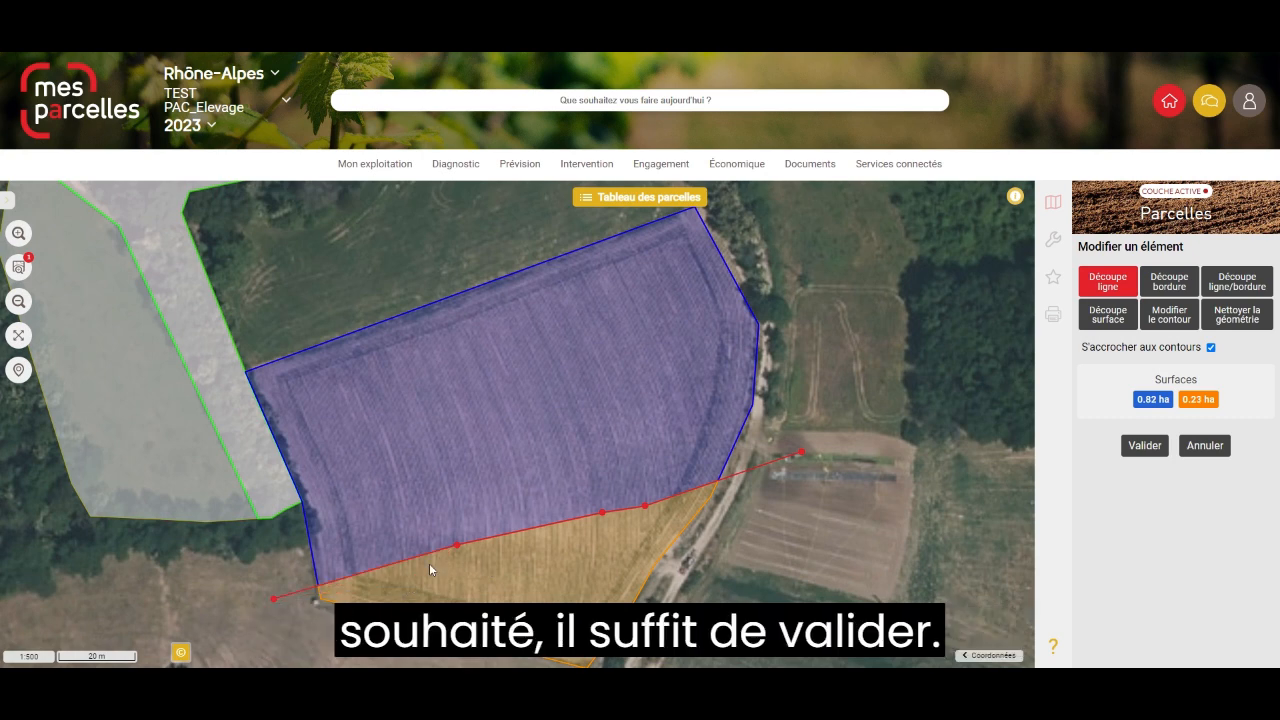
left_click(457, 546)
left_click(645, 506)
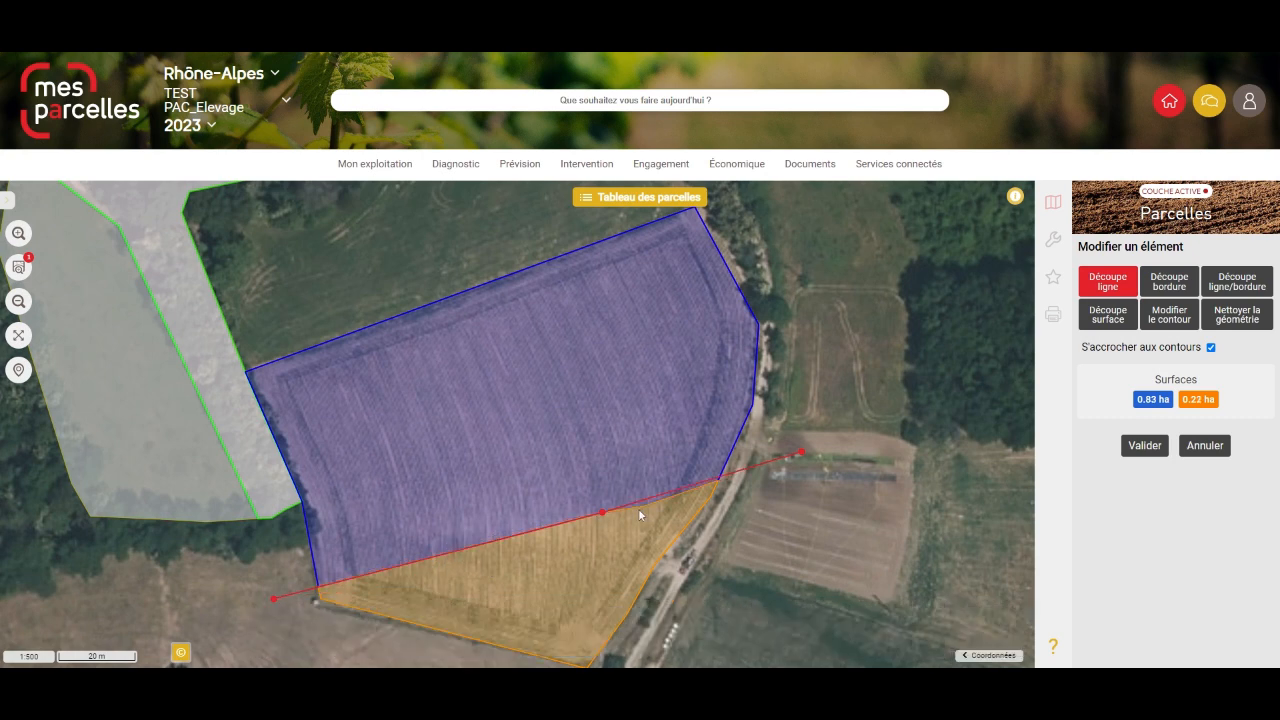
left_click(1143, 446)
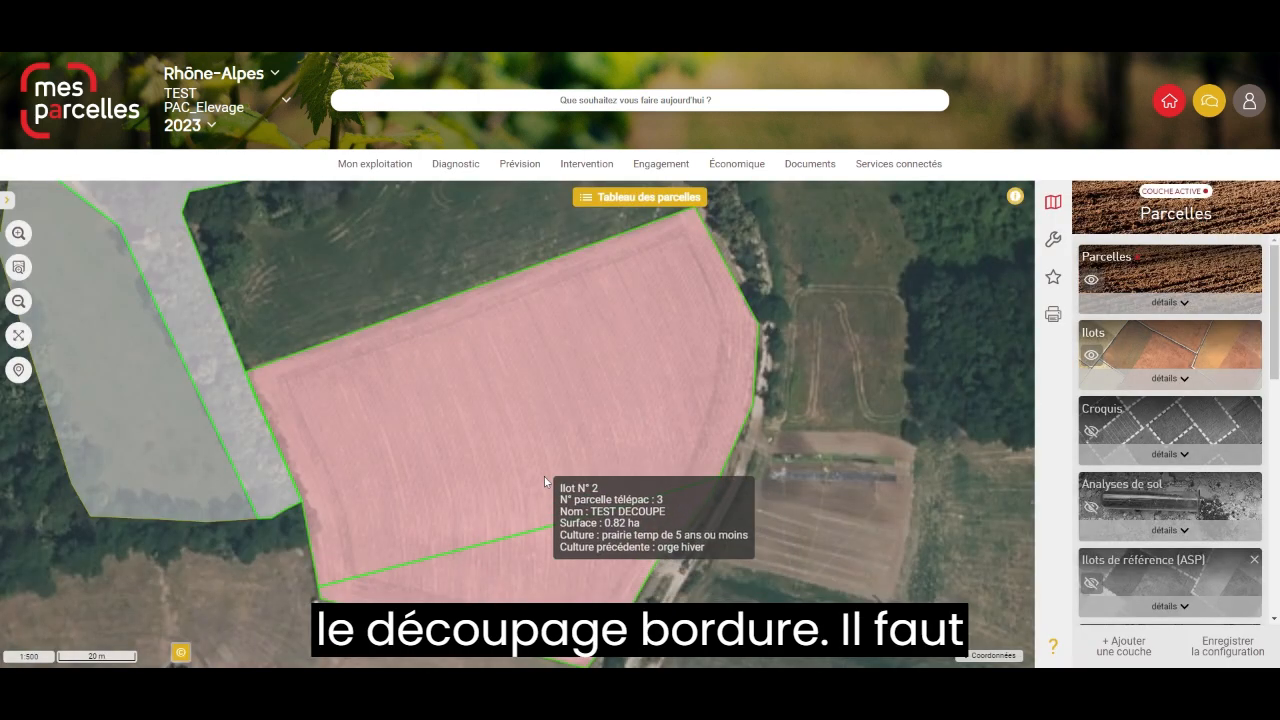
Step: Select only the northern, larger part of the split TEST DECOUPE parcel, leaving the southern part unselected
left_click(544, 474)
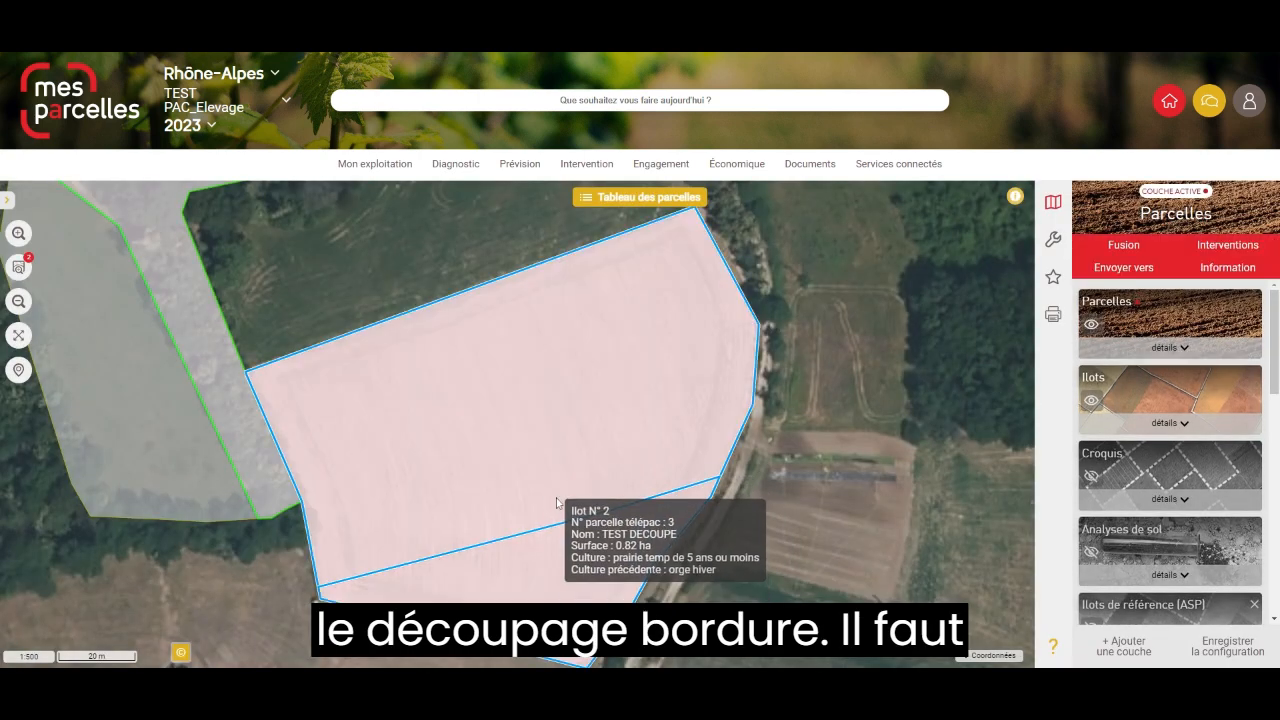
left_click(568, 545)
left_click(556, 476)
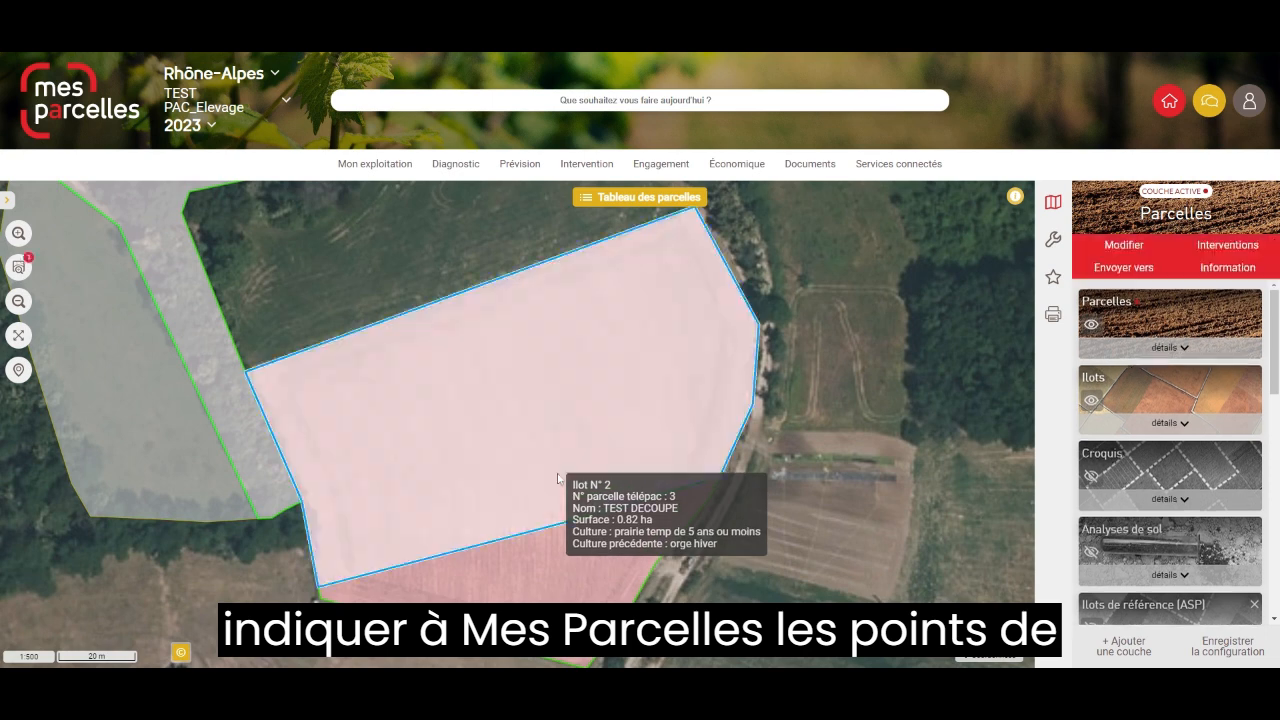
Step: Mark a Découpe bordure cut along the selected parcel's northern edge, starting at its northeast corner and ending at its northwest corner
left_click(1124, 244)
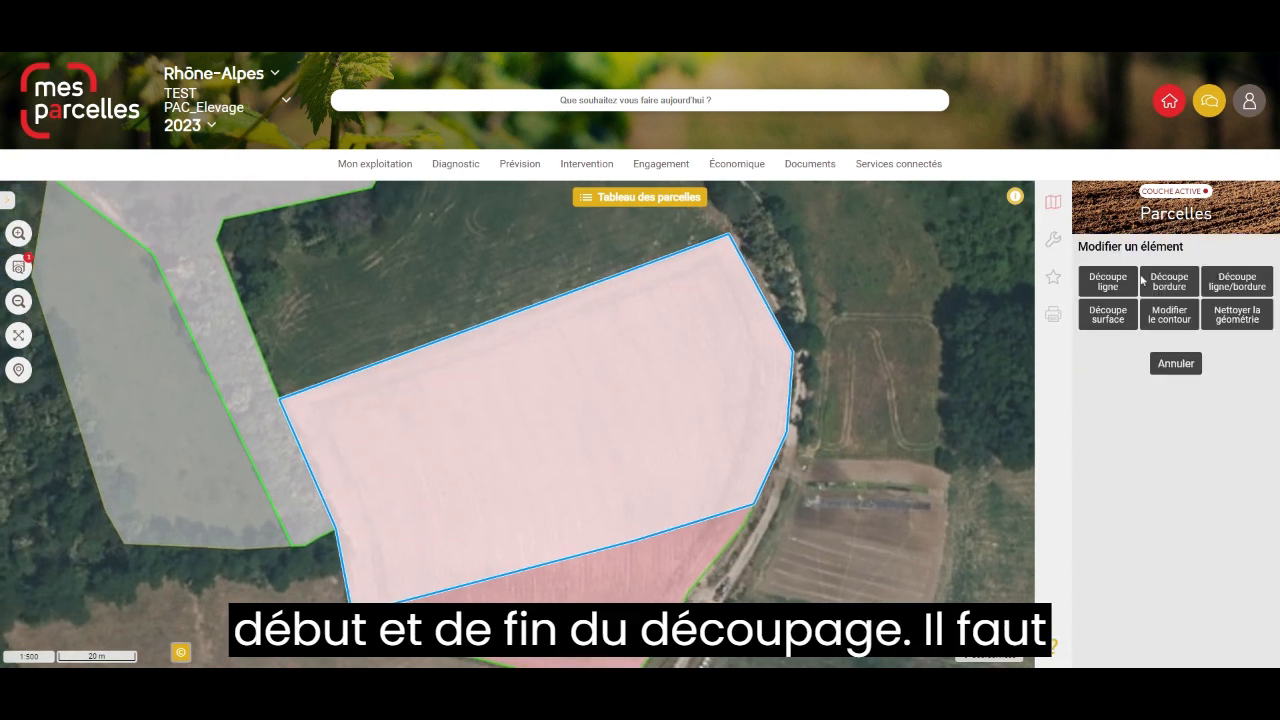
left_click(1166, 285)
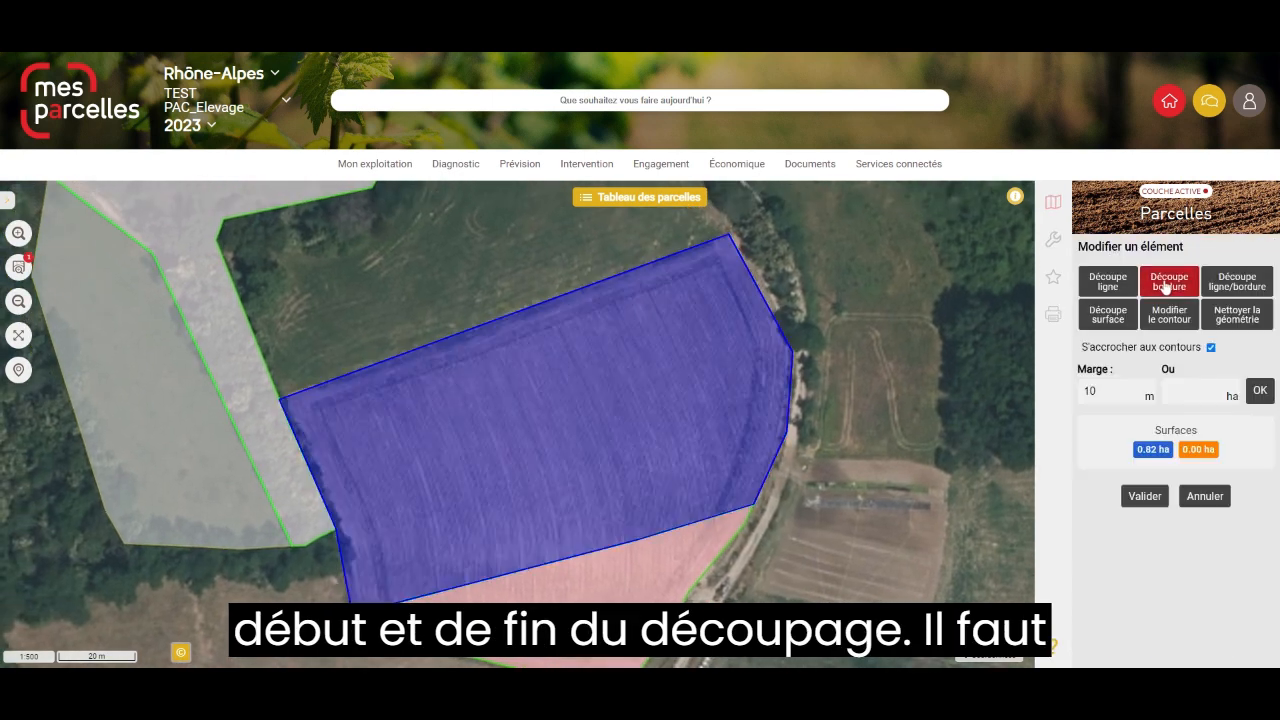
left_click(728, 234)
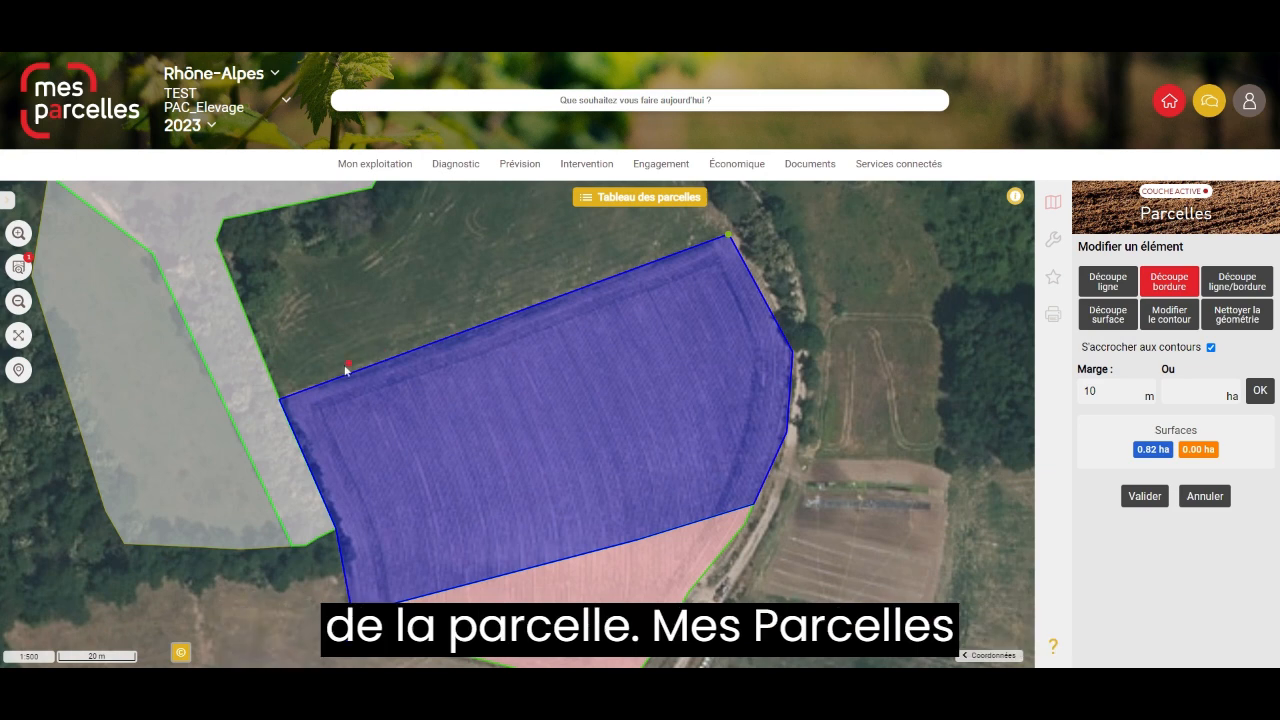
left_click(281, 402)
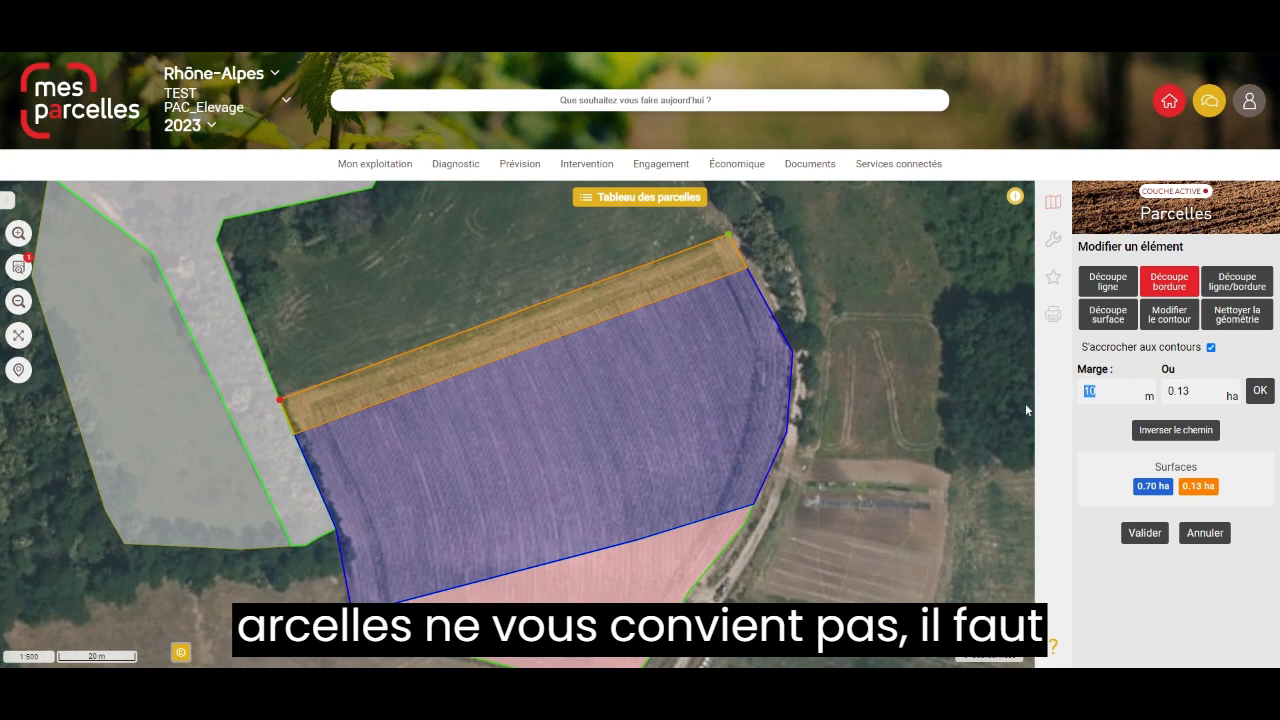
Step: Reverse the border cut's path to the opposite side of the parcel and back to the northern edge
left_click(1152, 432)
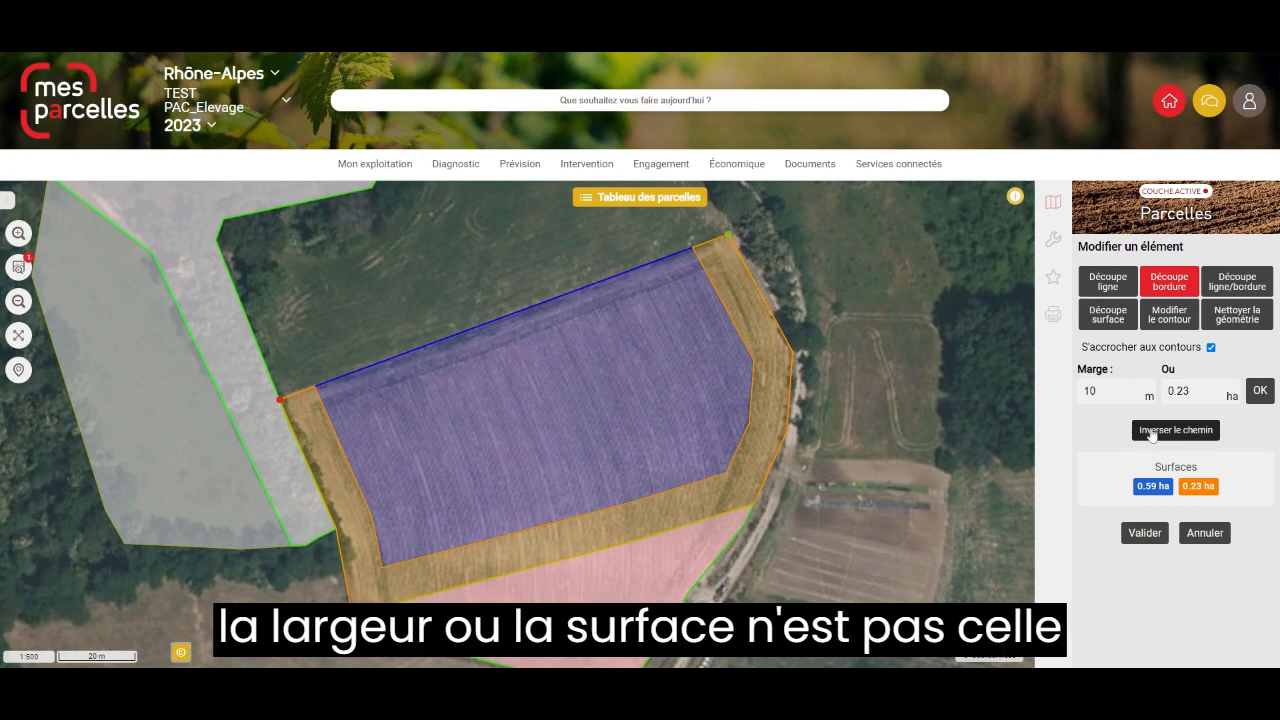
left_click(1152, 433)
left_click(1152, 433)
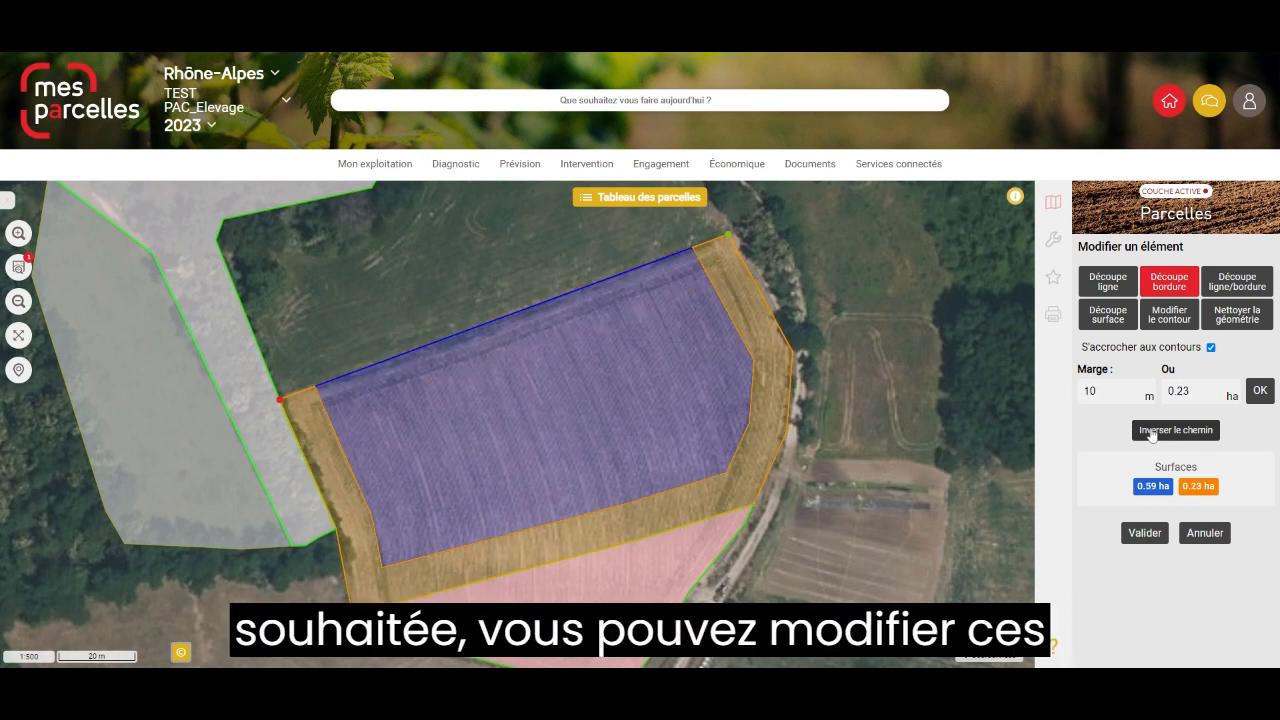
left_click(1152, 433)
Step: Set the border strip's margin to 20 m and apply it, and set its area to 0.3 ha instead
double_click(1090, 391)
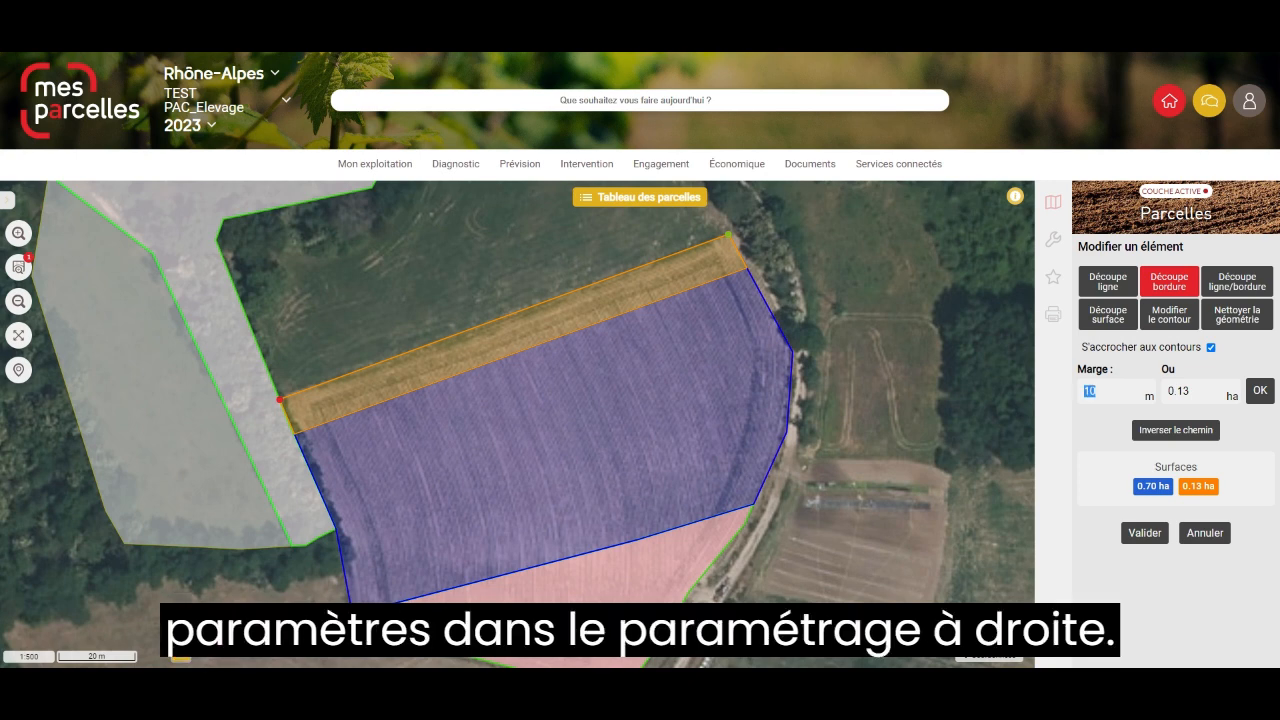
left_click(1260, 390)
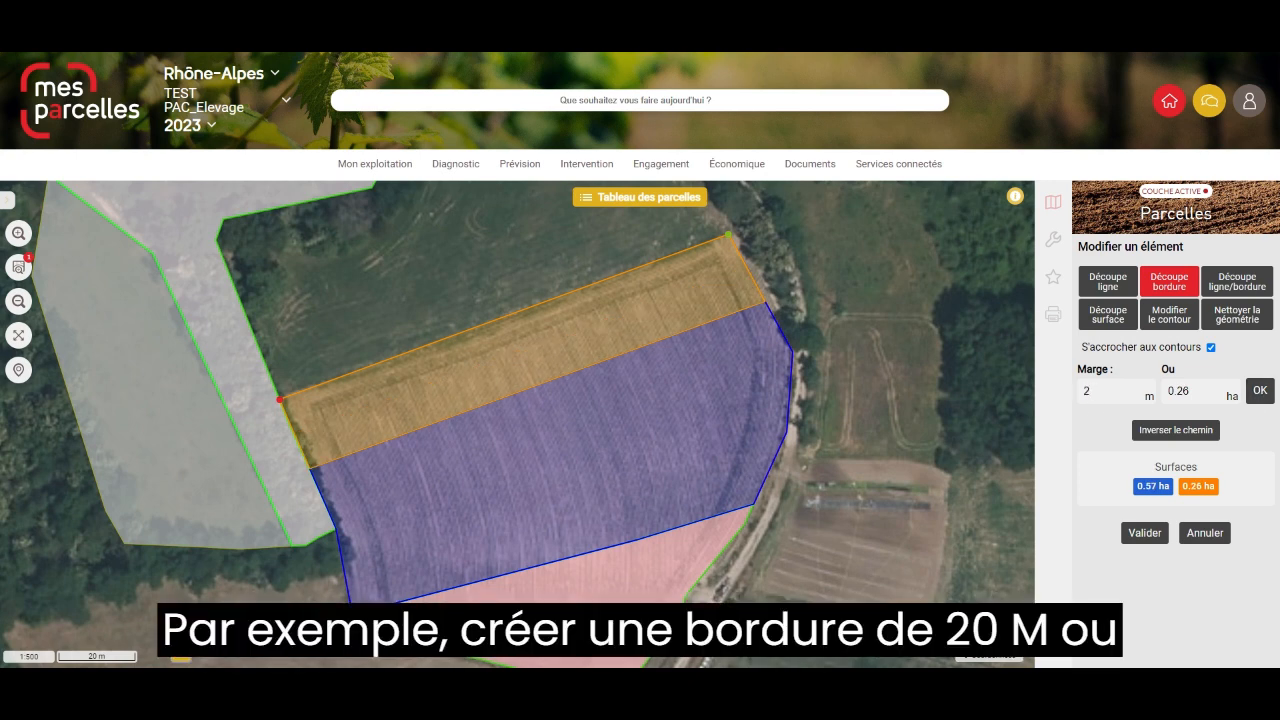
type("5")
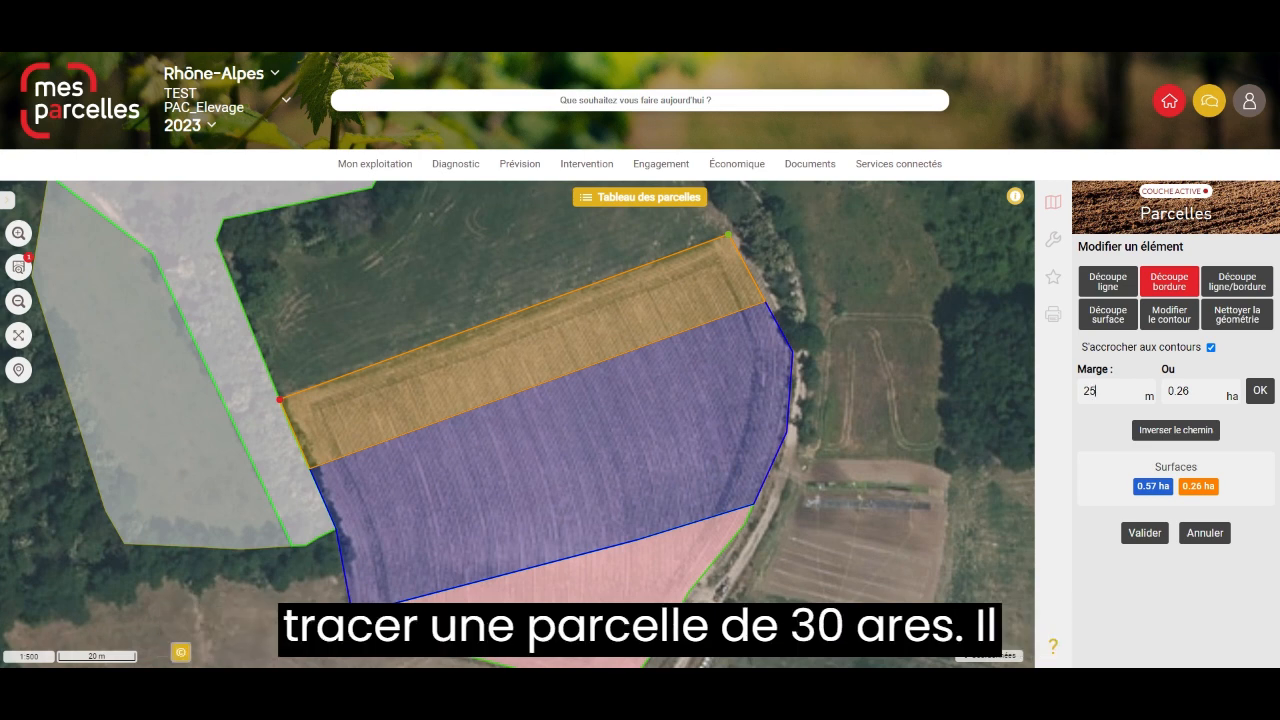
type("0")
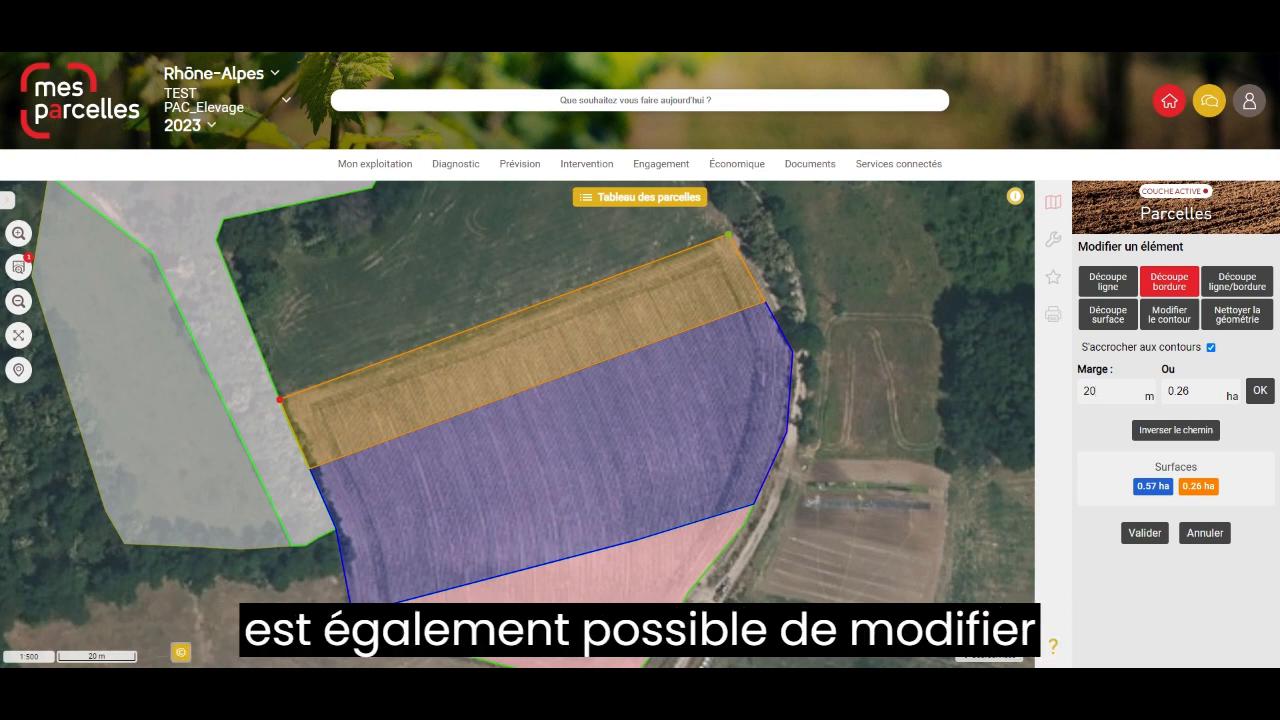
left_click(1190, 391)
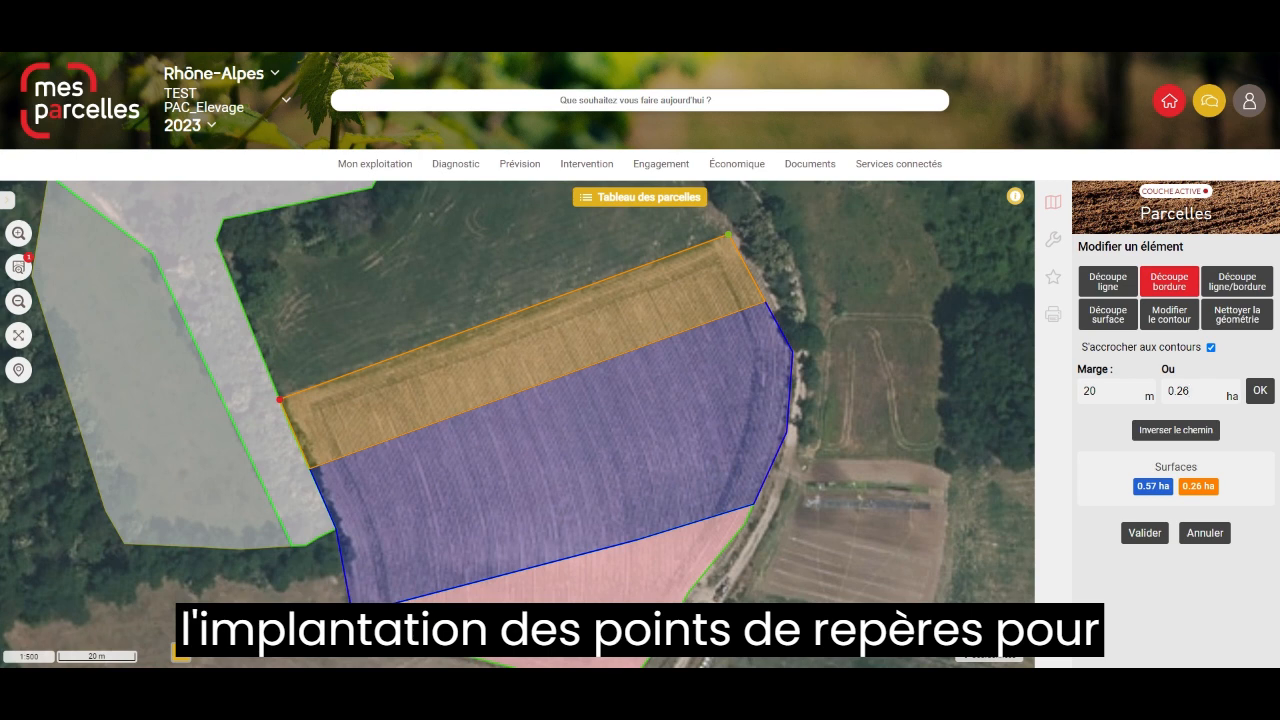
left_click(1258, 391)
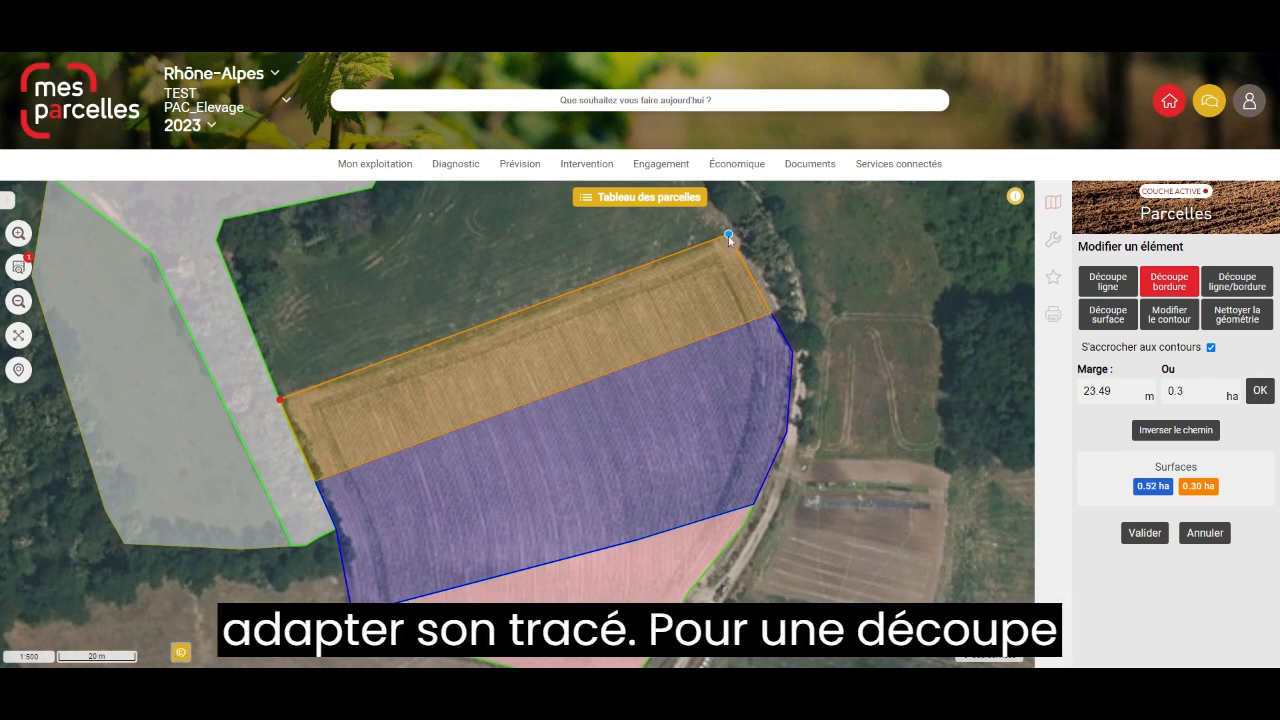
Step: Move the border cut's start and end points inward along the northern edge, and cancel the border cut
left_click_drag(728, 235, 649, 261)
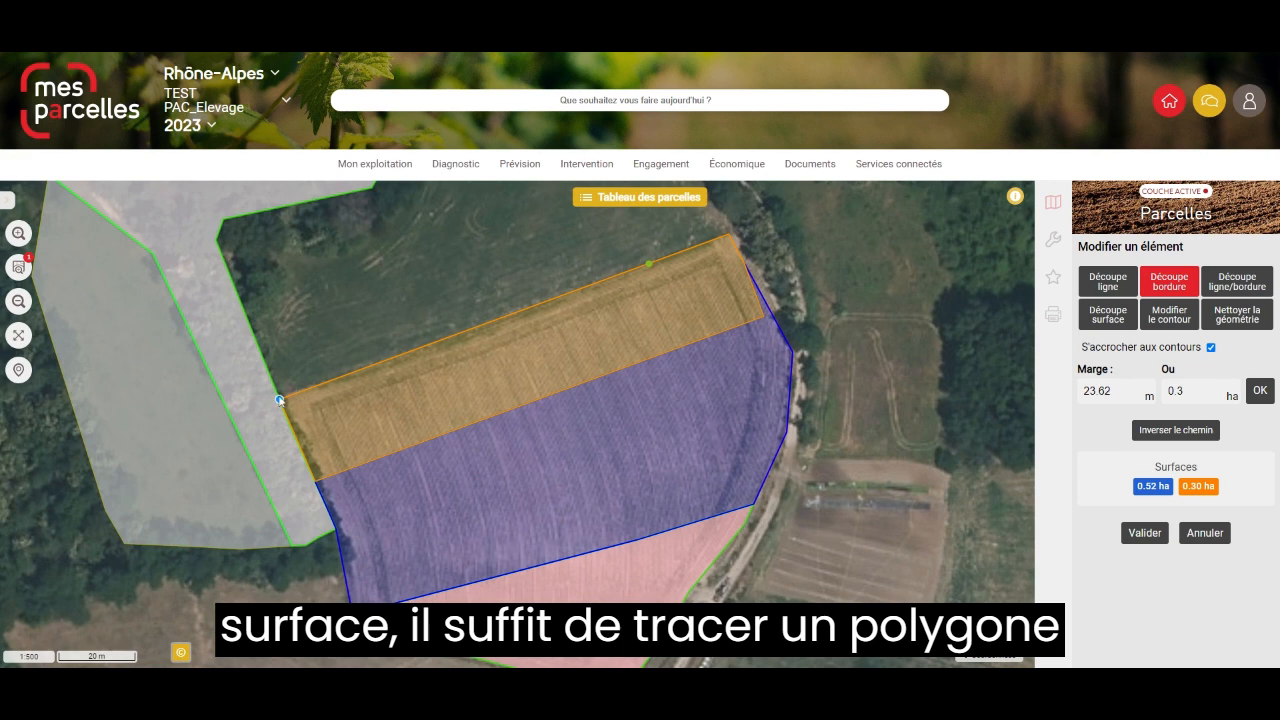
left_click_drag(375, 371, 381, 364)
left_click_drag(381, 354, 388, 359)
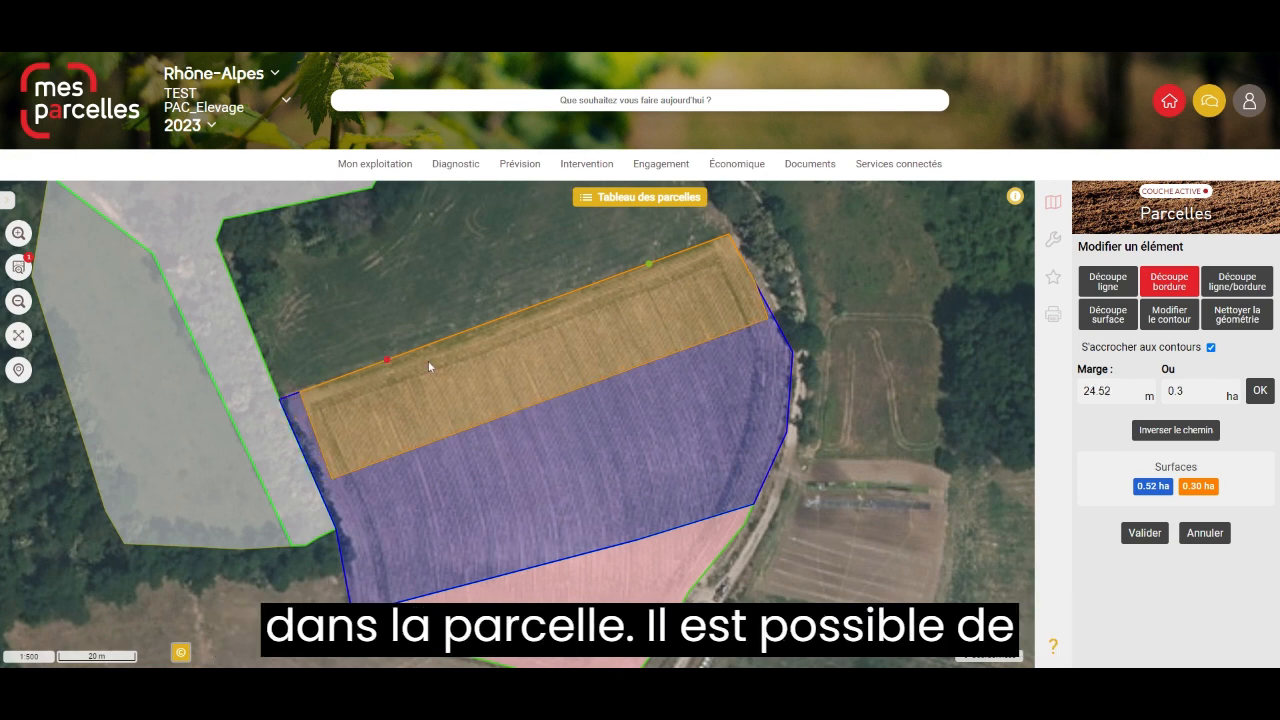
left_click(1204, 532)
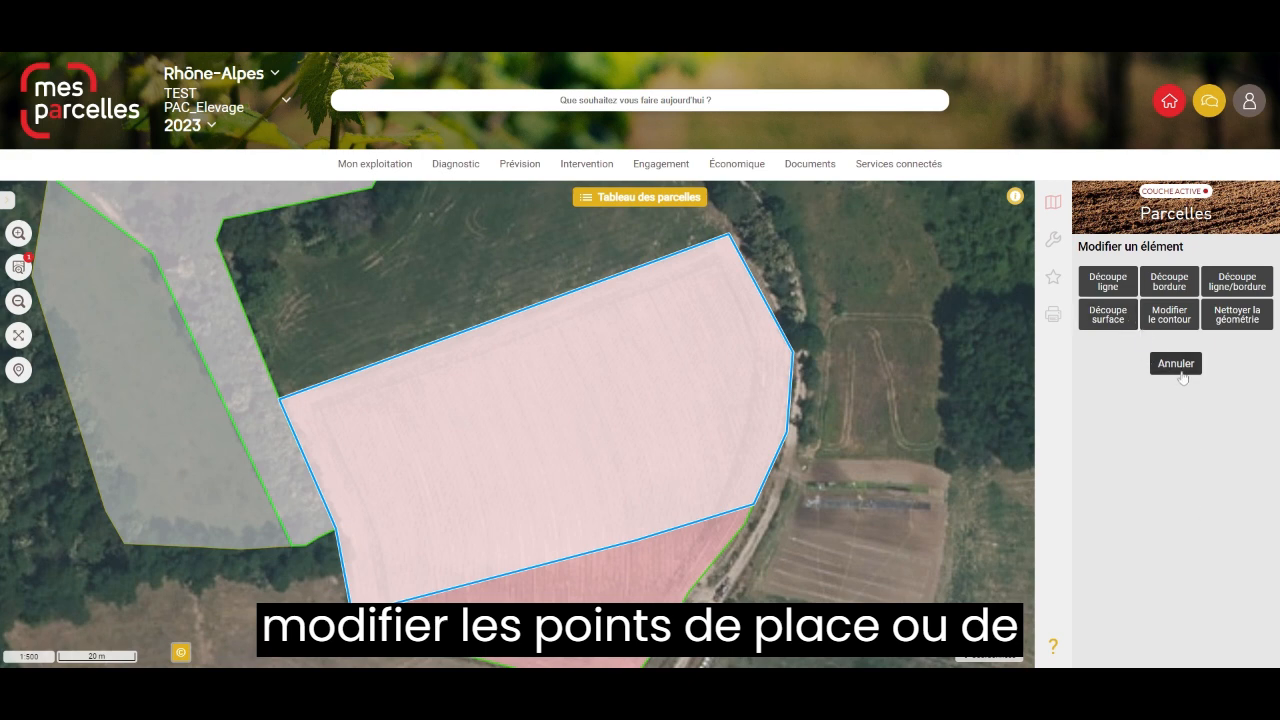
Step: Draw a four-point Découpe surface polygon of about 0.05 ha in the middle of the selected parcel
left_click(1108, 314)
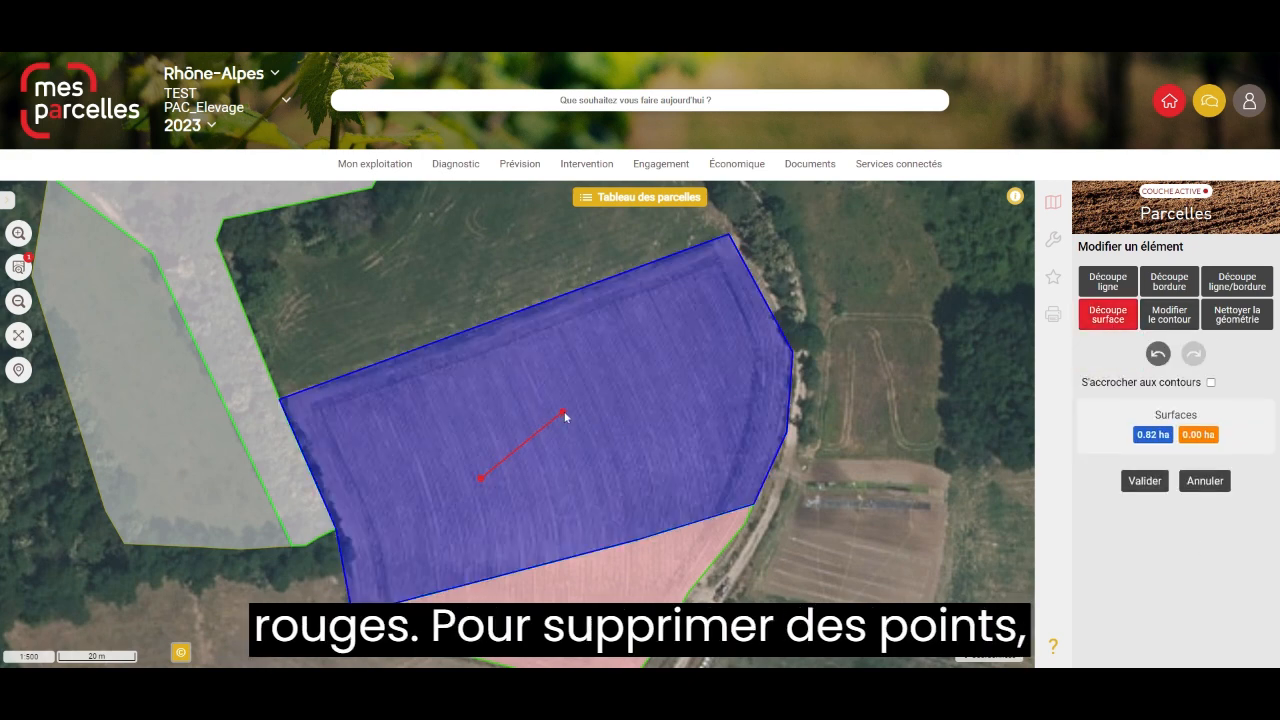
left_click(645, 449)
left_click(565, 505)
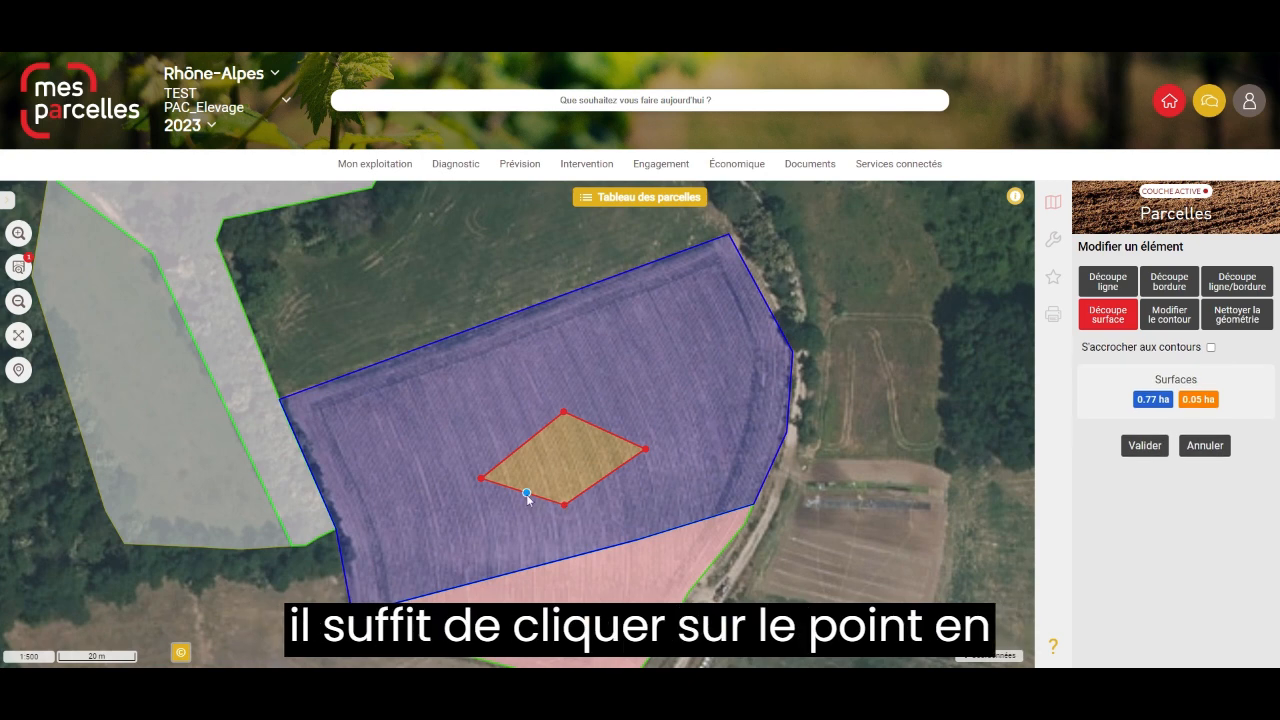
Step: Pull intermediate points of the polygon's sides inward, delete the extra points on its eastern side, and cancel the surface cut
left_click_drag(547, 469, 547, 468)
left_click_drag(606, 475, 568, 433)
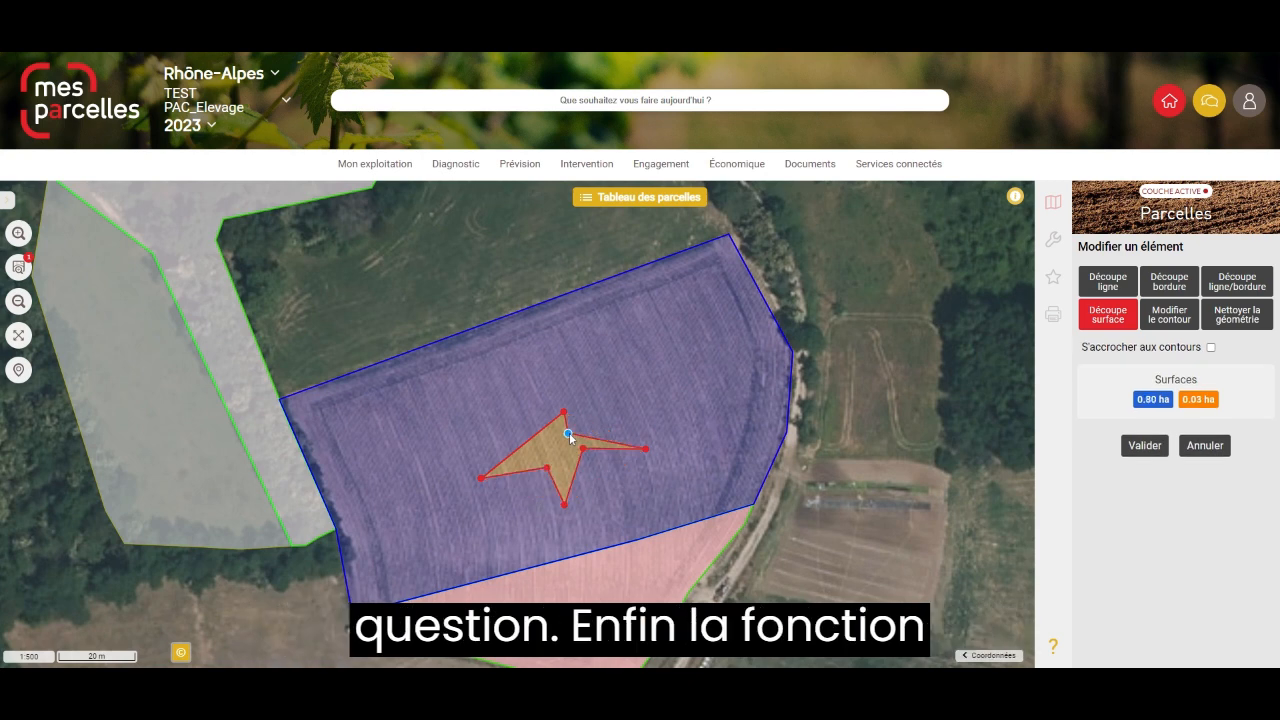
left_click(583, 449)
left_click(568, 434)
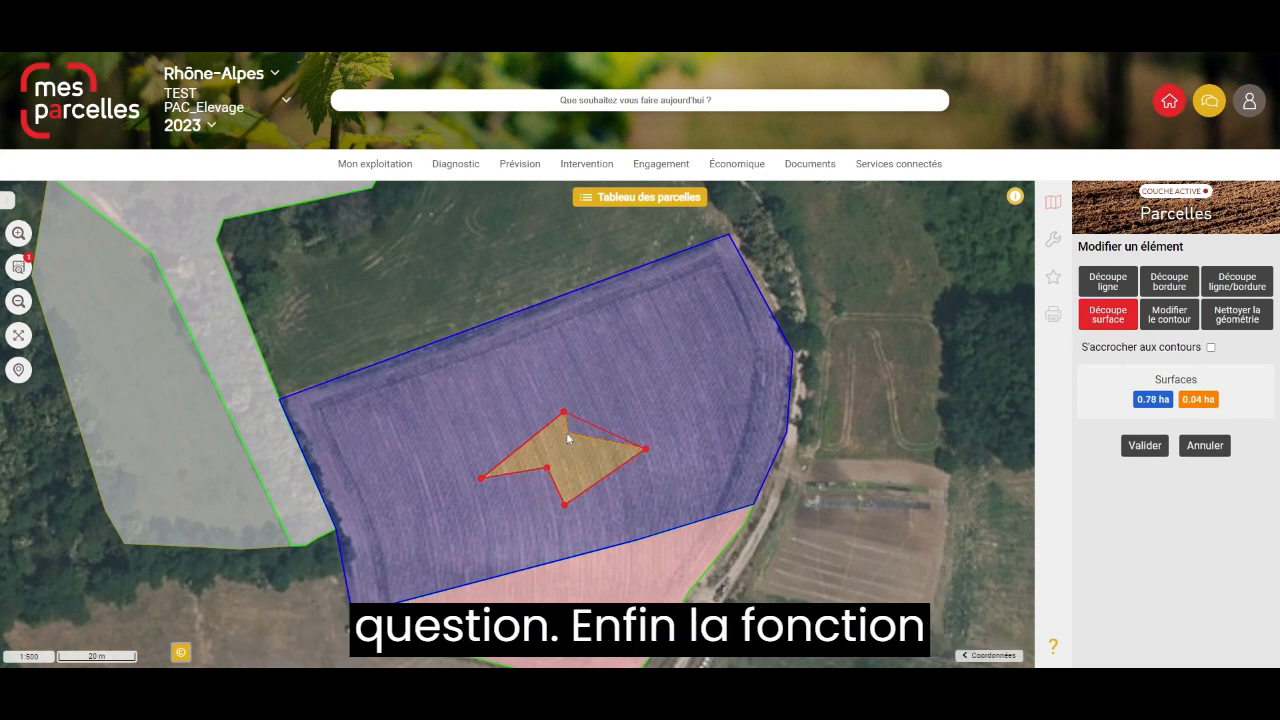
left_click(1206, 446)
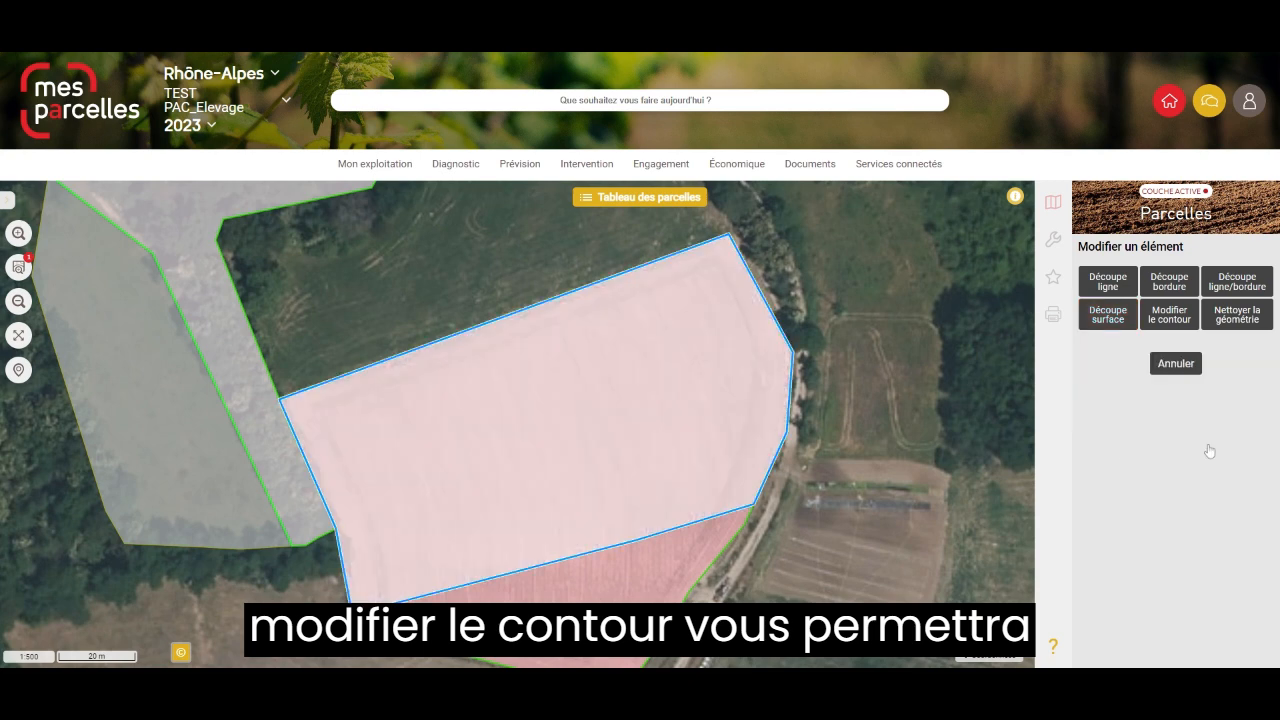
Step: Reshape the parcel's southern boundary with Modifier le contour by moving points off the line, and delete the extra intermediate points
left_click(1169, 314)
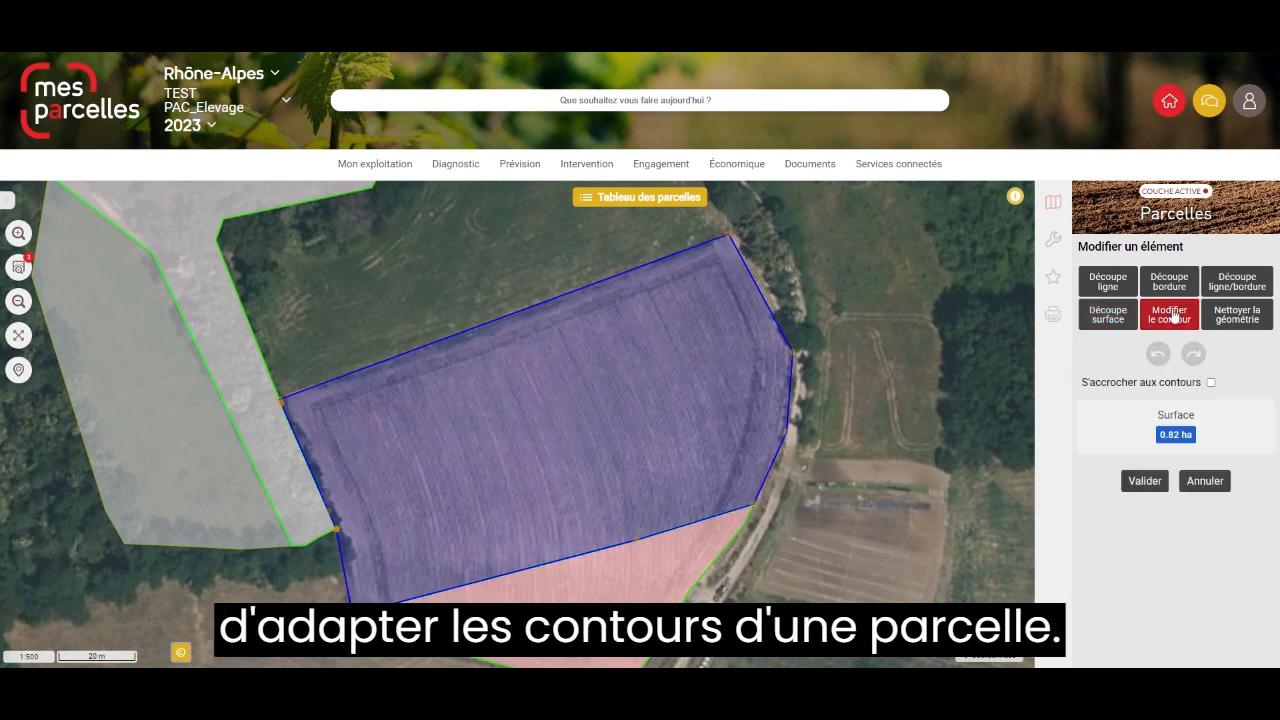
left_click_drag(643, 538, 435, 570)
left_click_drag(566, 602, 588, 504)
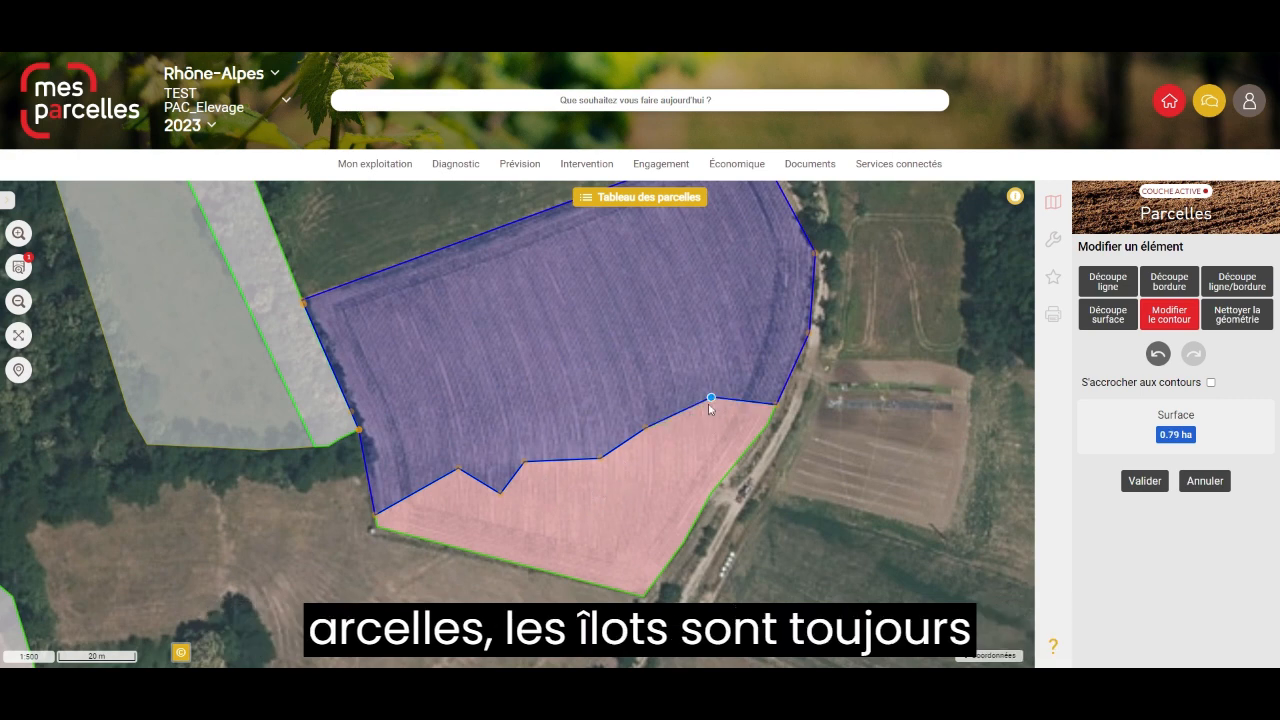
left_click(601, 459)
left_click(524, 462)
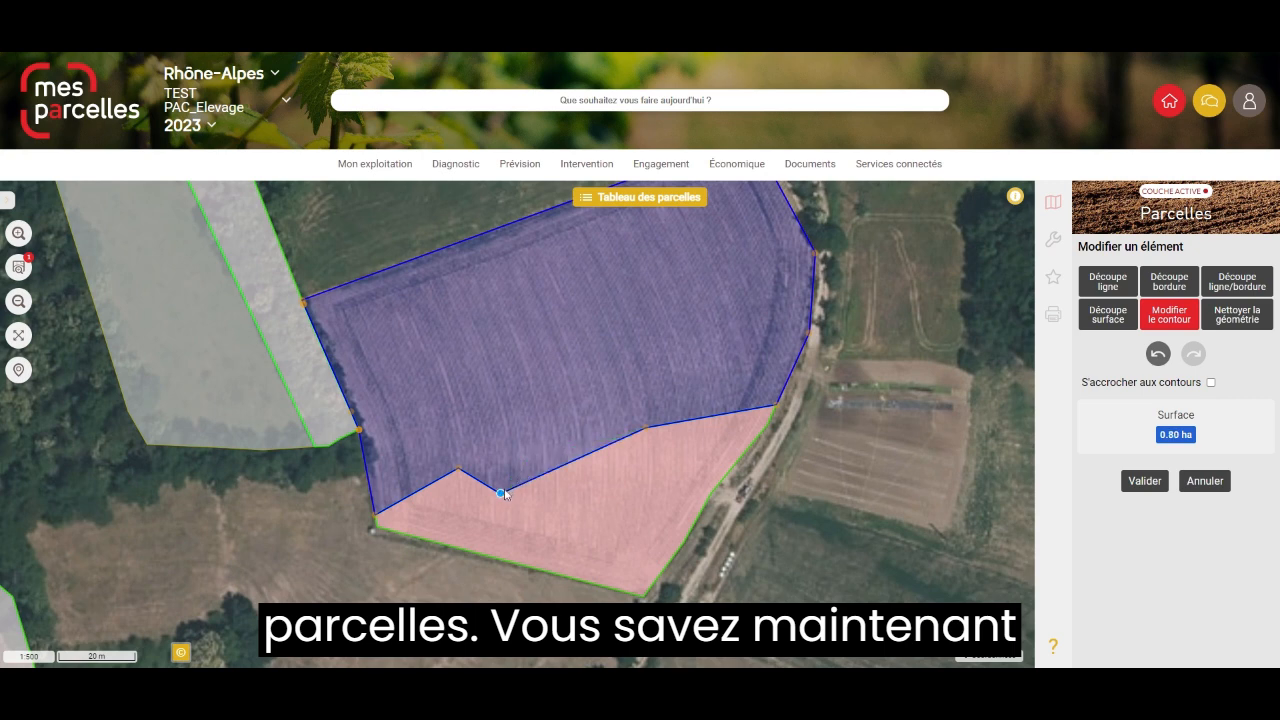